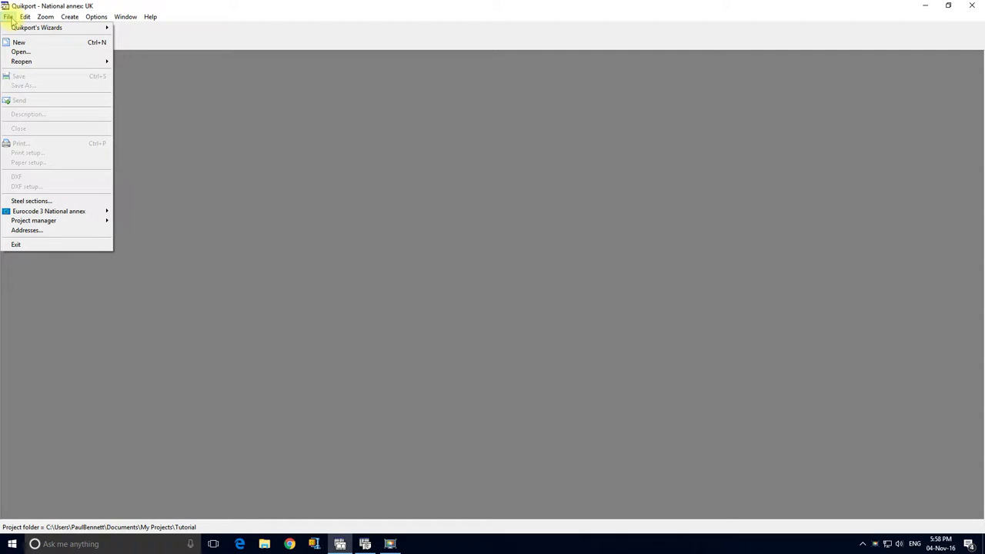
- Reopen the recent enFrame02.QP2 portal frame project from the File menu
mouse_move(99, 61)
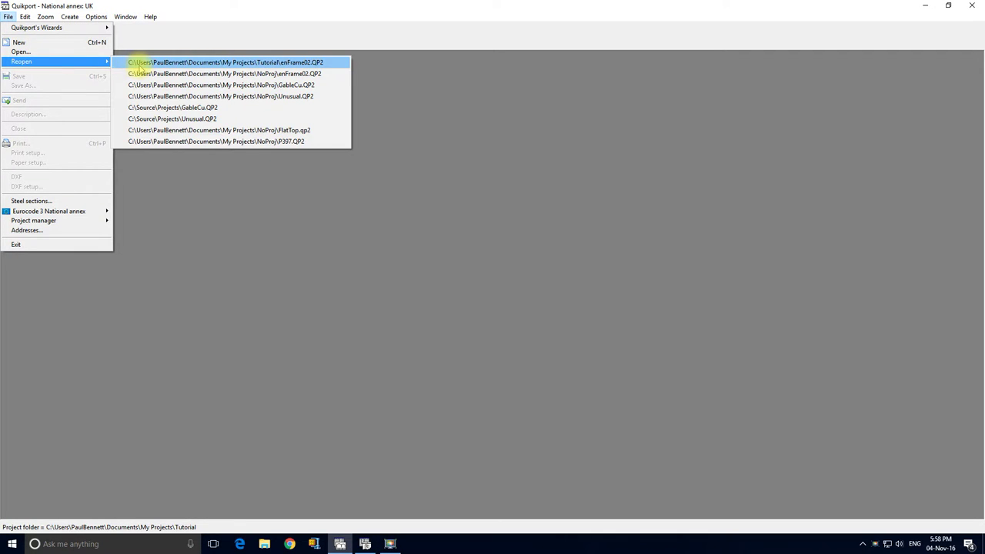
click(137, 65)
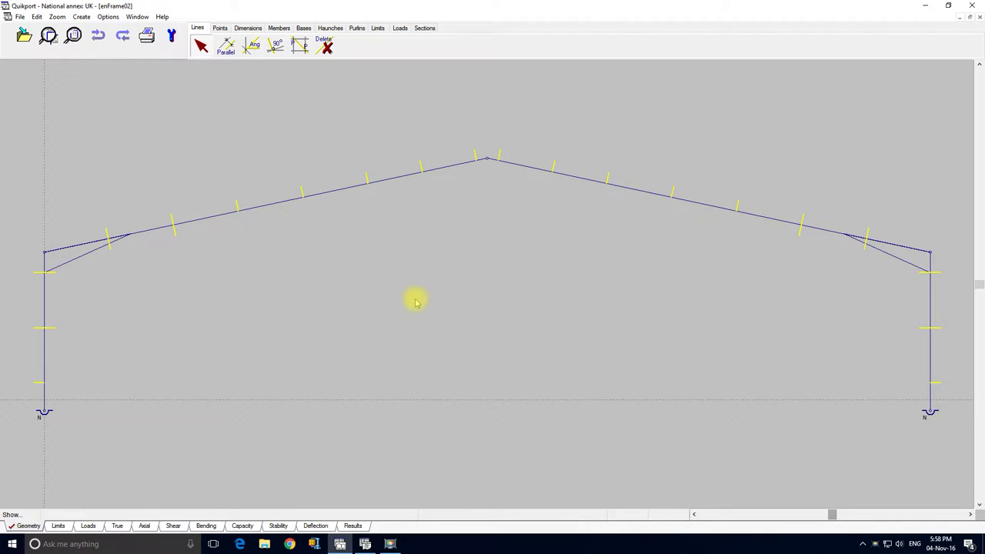
- Show the (6.10) Dead+Imposed bending moment diagram and zoom out to see the whole frame
click(209, 526)
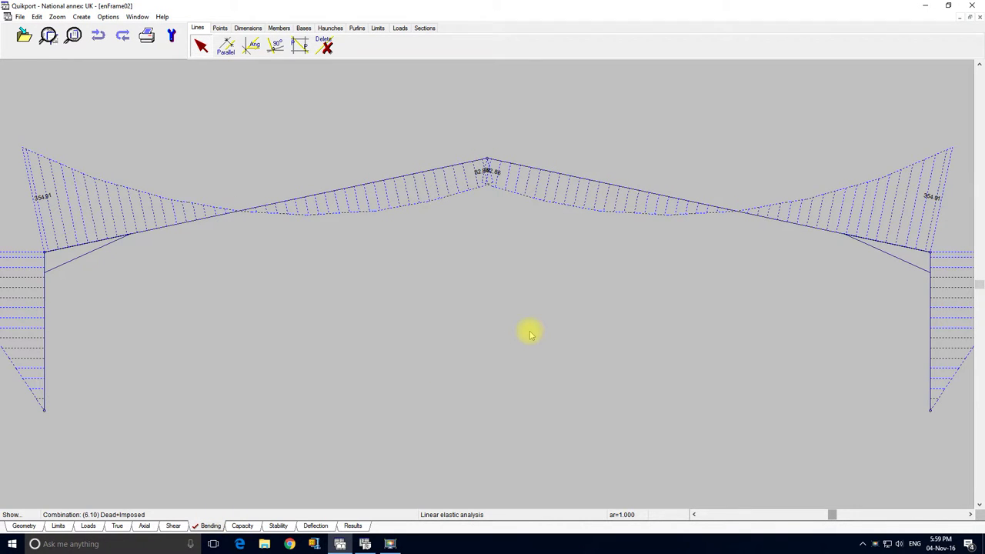
scroll(530, 333, down, 1)
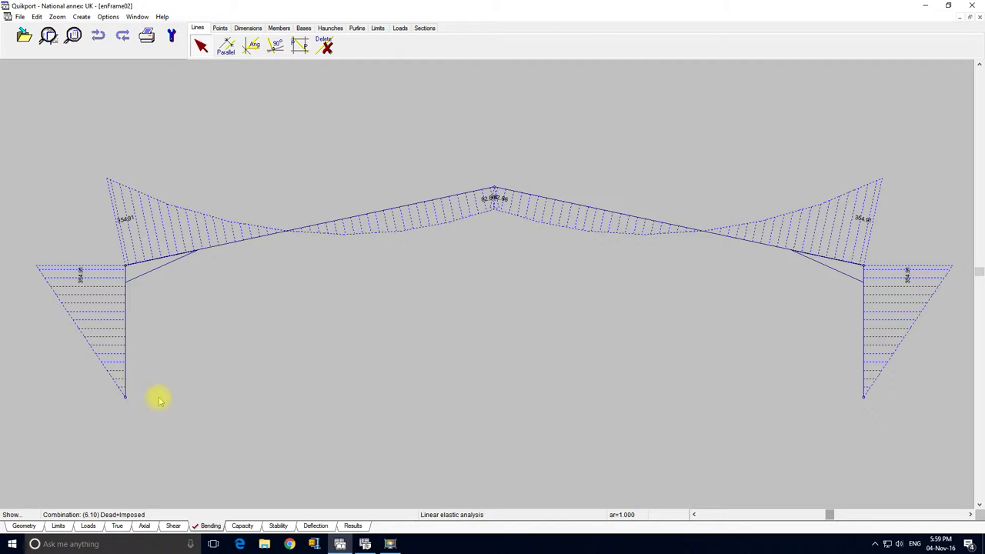
- Switch results to (6.10) Dead+Imposed+EHF> and copy the right-hand eaves haunch forces for Quikjoint
click(145, 515)
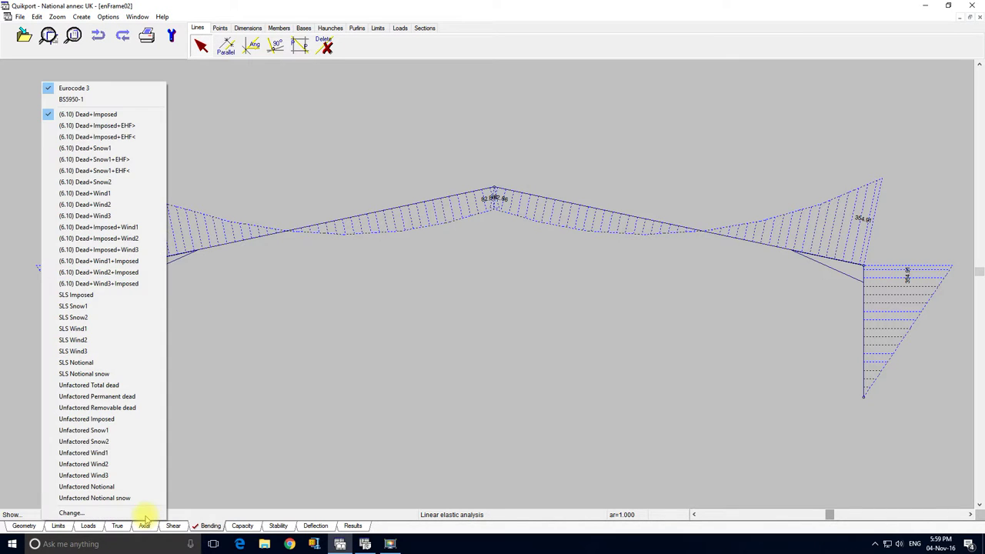
click(146, 128)
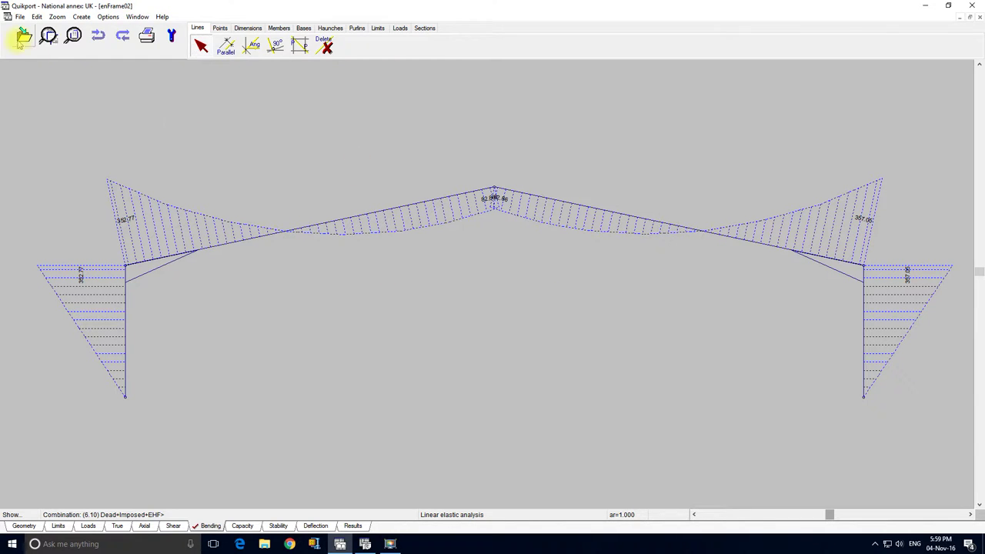
click(36, 18)
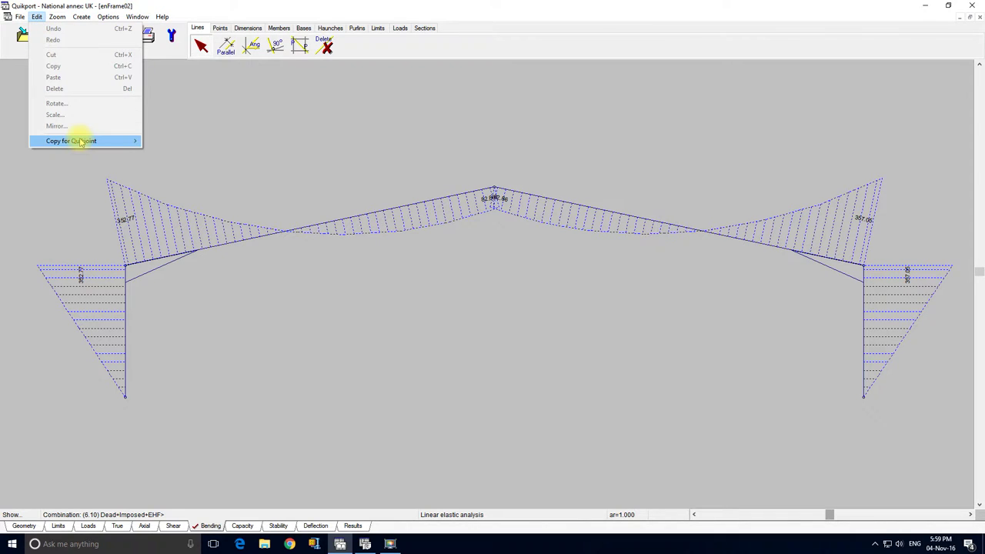
mouse_move(80, 142)
click(185, 141)
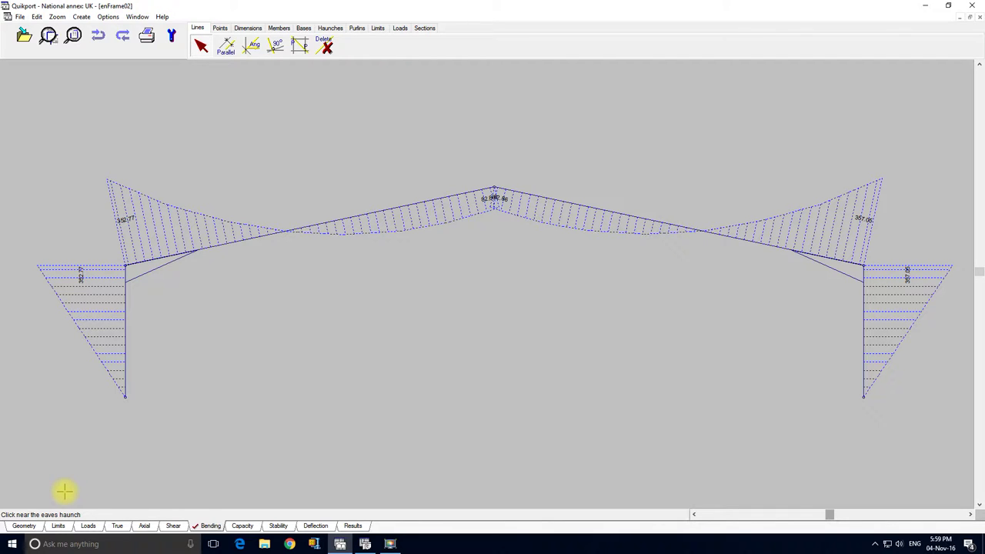
click(823, 287)
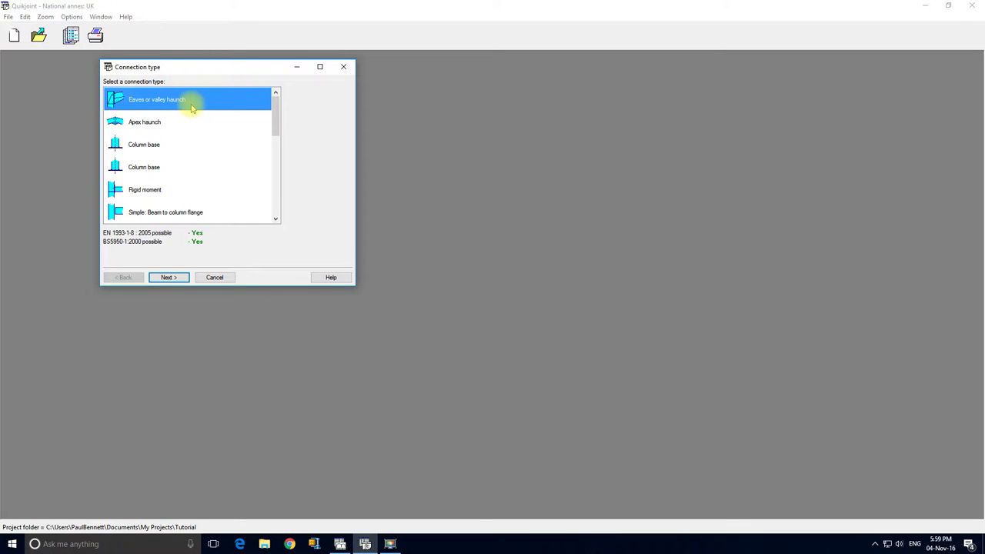
- Start an eaves haunch connection and paste the Quikport sizes and loads (shear 106.09 kN, moment 337.13 kN.m)
click(180, 277)
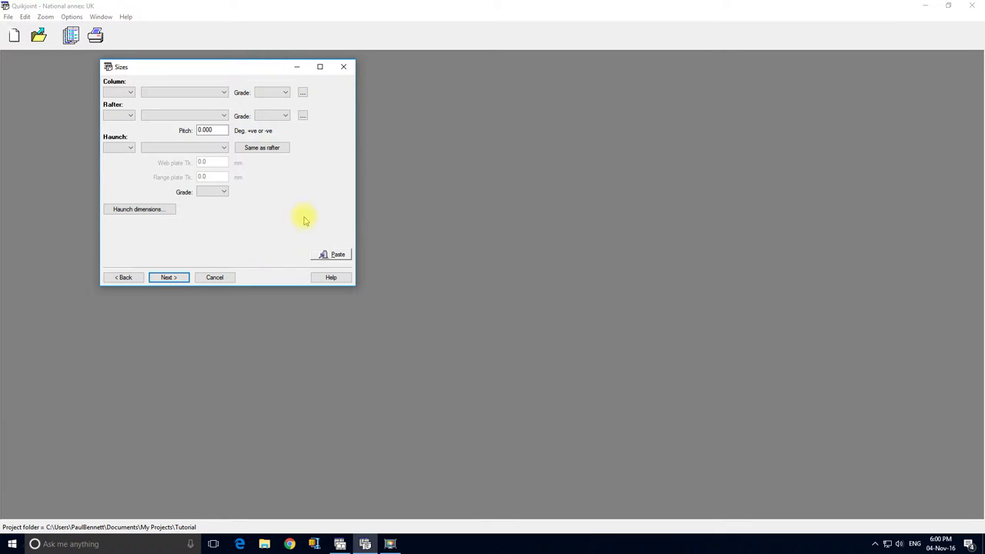
click(337, 254)
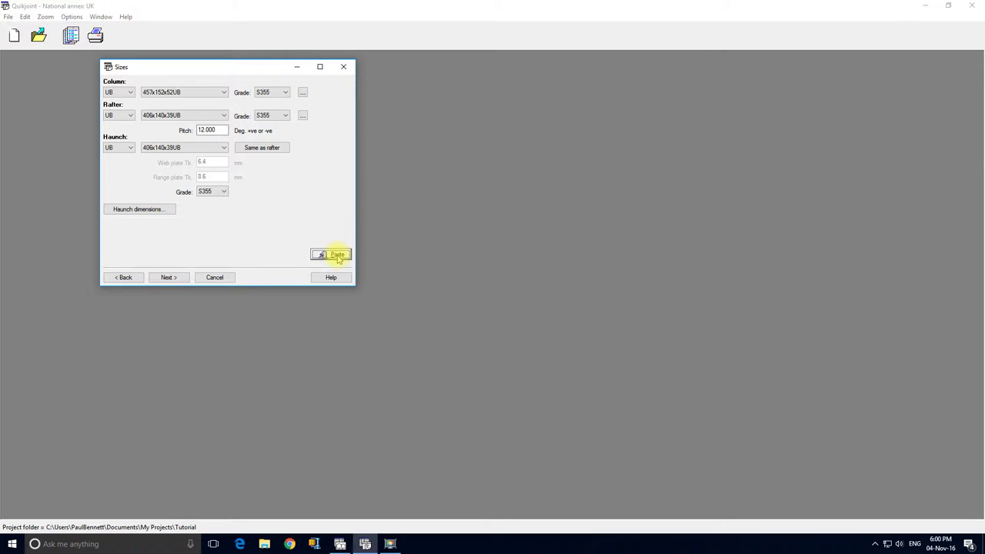
click(171, 276)
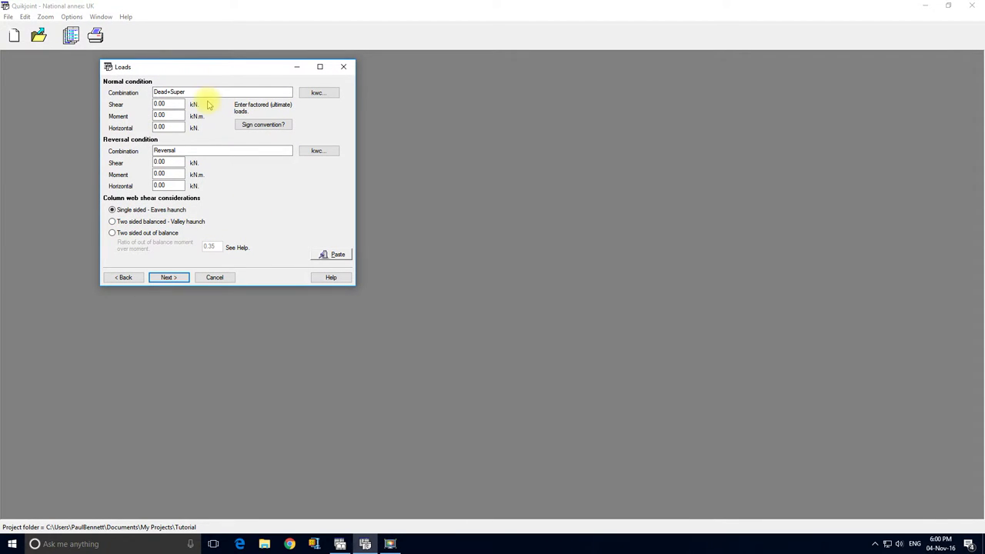
click(331, 256)
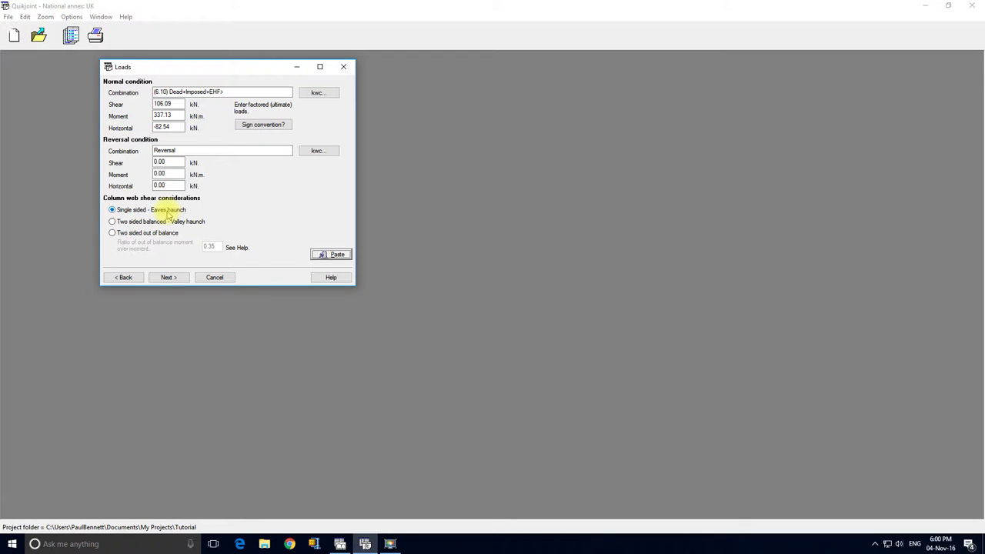
- Back in Quikport, display the (6.10) Dead+Wind1 moment diagram after briefly checking Dead+Wind3
click(339, 544)
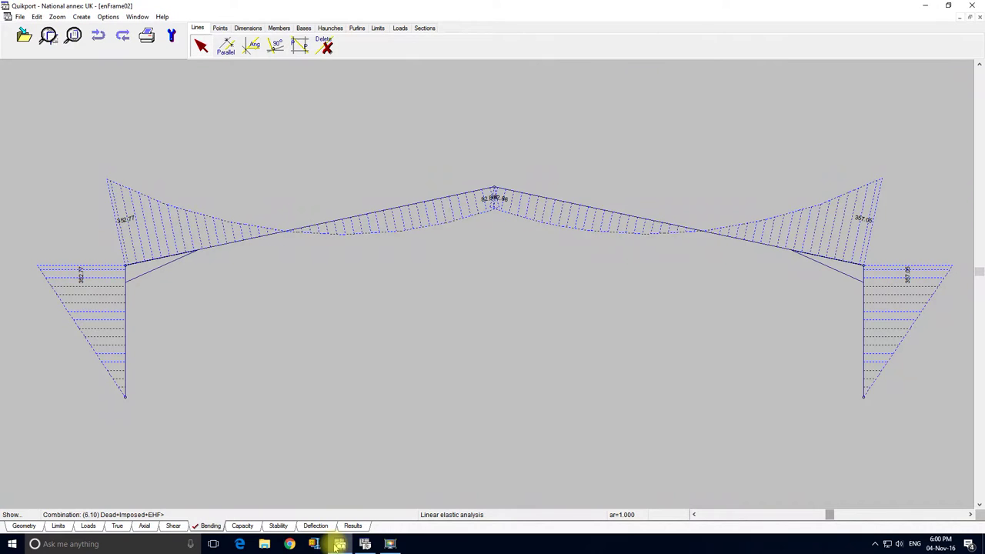
click(150, 514)
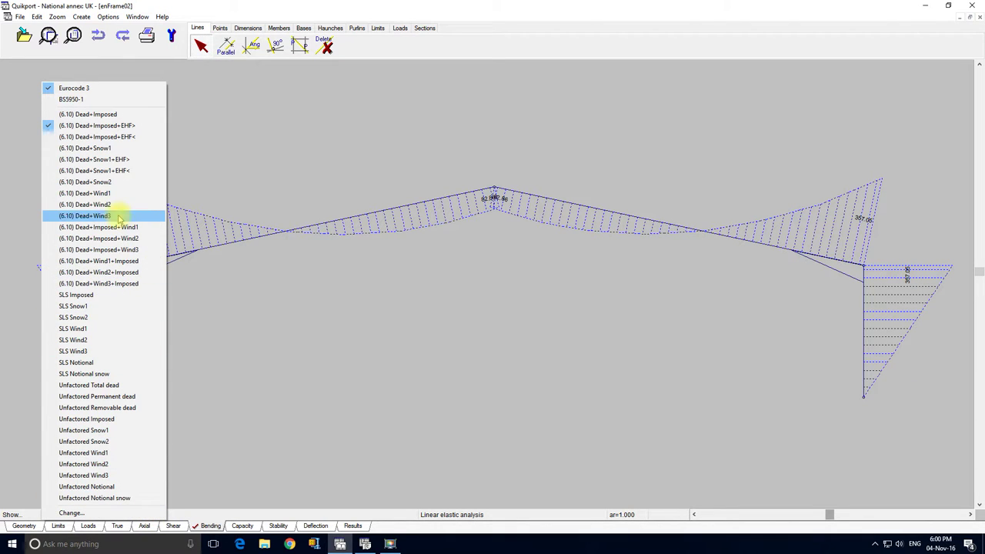
click(110, 194)
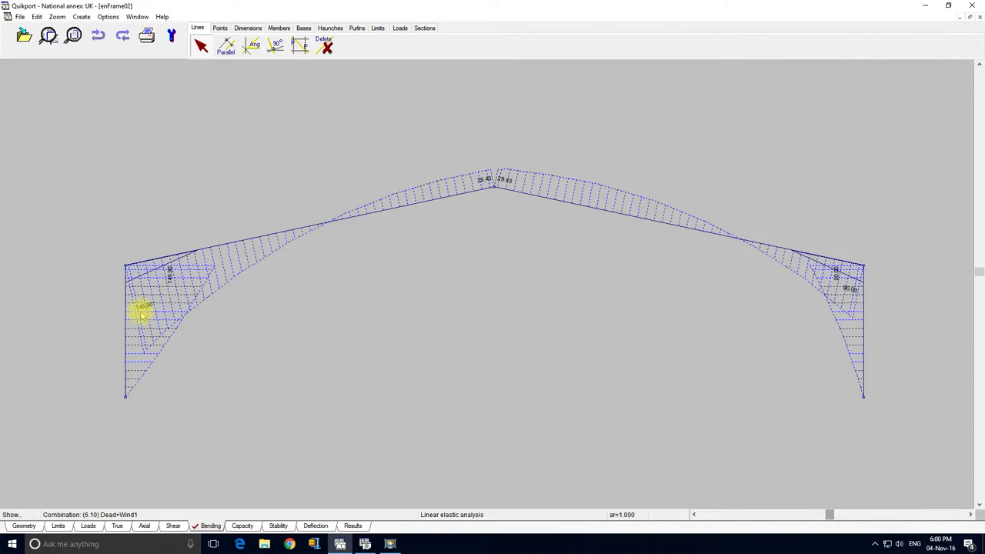
click(116, 515)
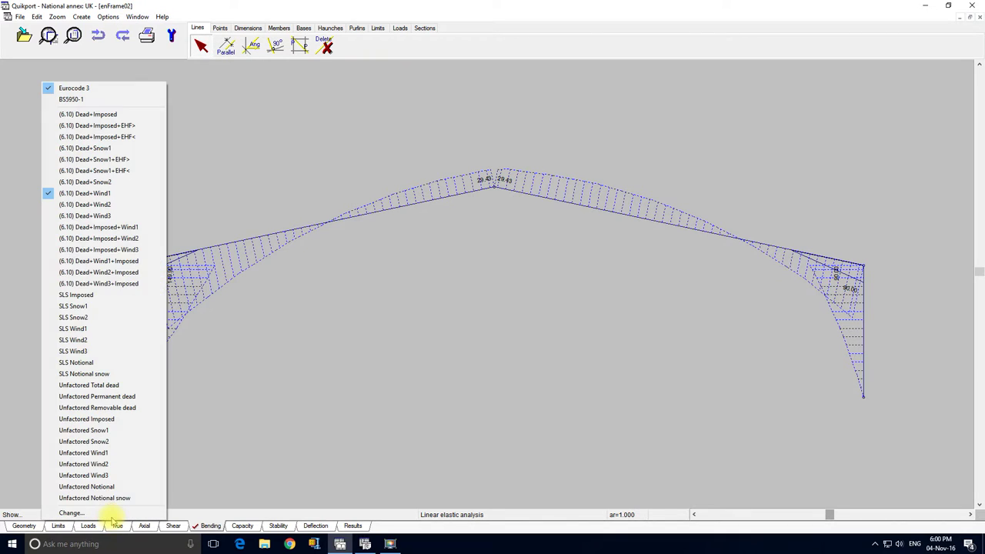
click(115, 216)
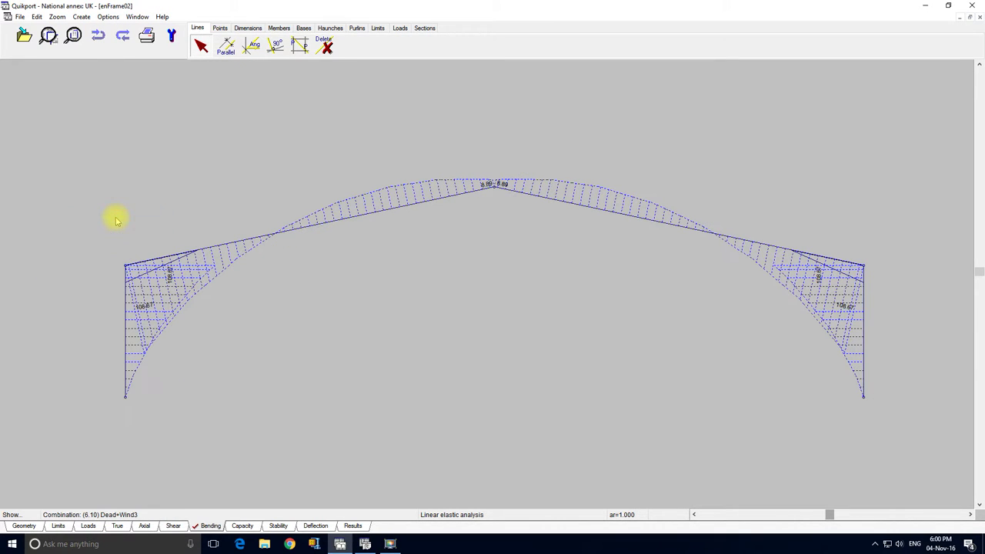
click(107, 515)
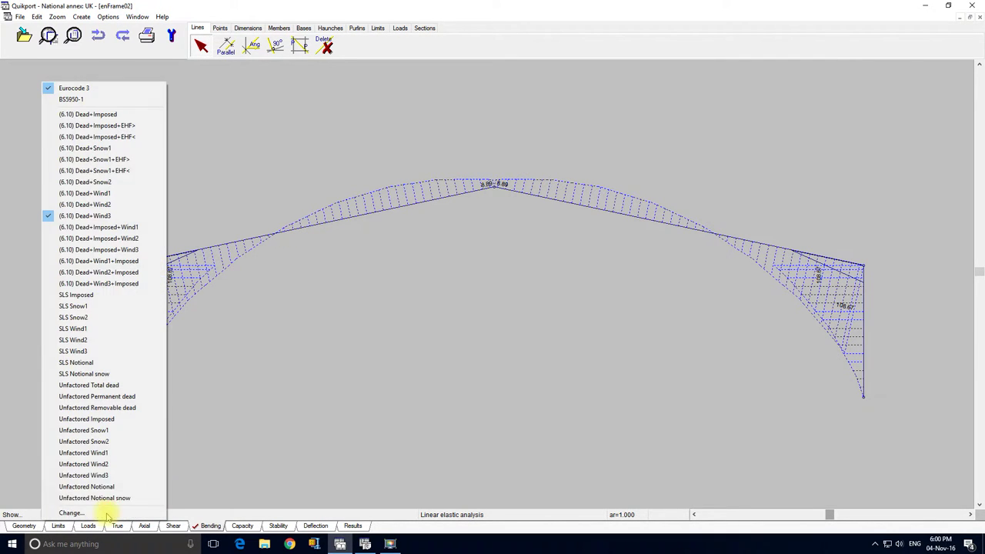
click(113, 194)
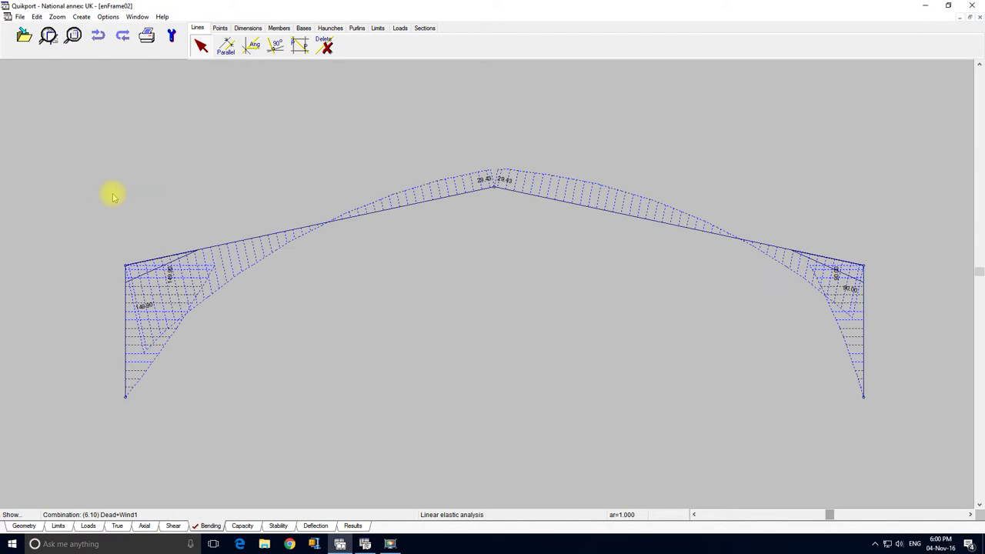
- Copy the left-hand eaves haunch forces for Quikjoint
click(38, 17)
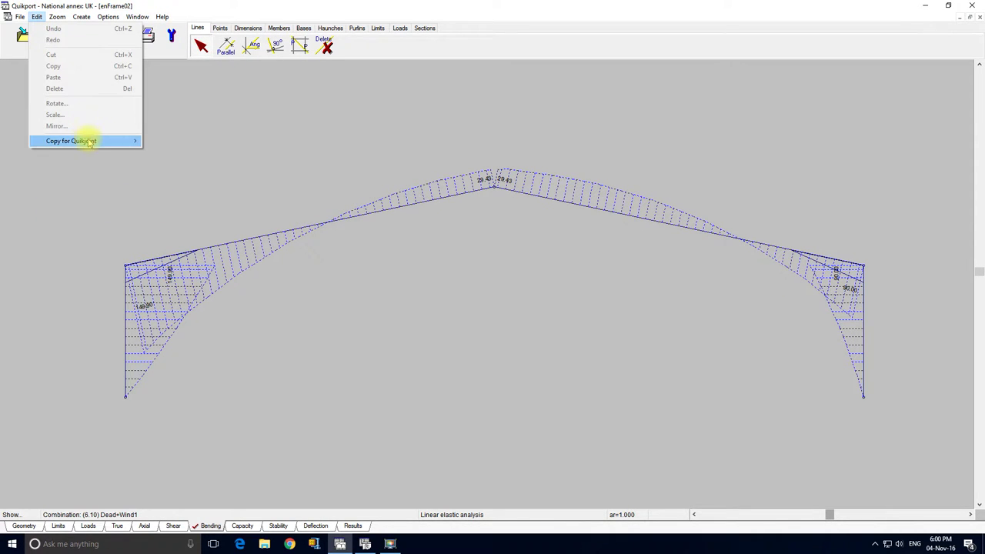
mouse_move(90, 142)
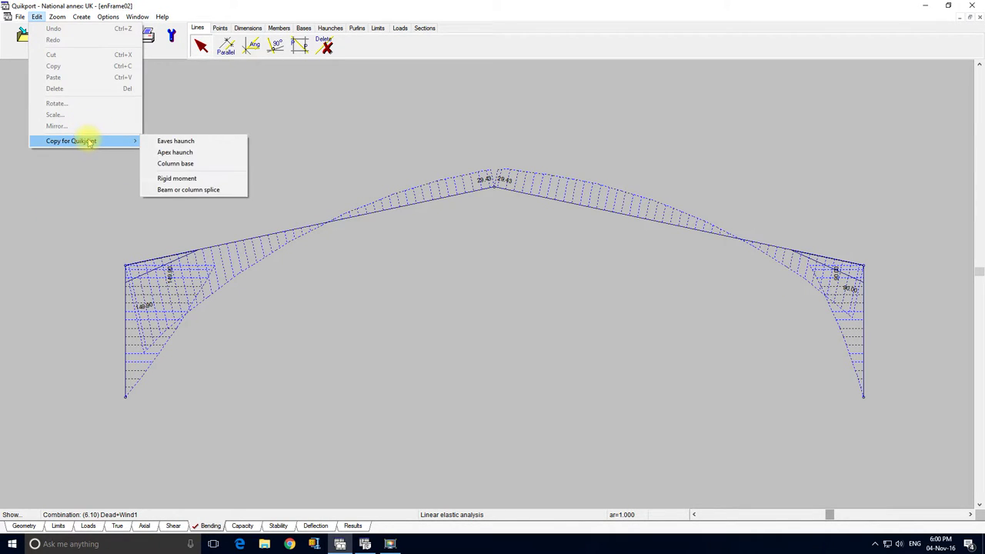
click(191, 143)
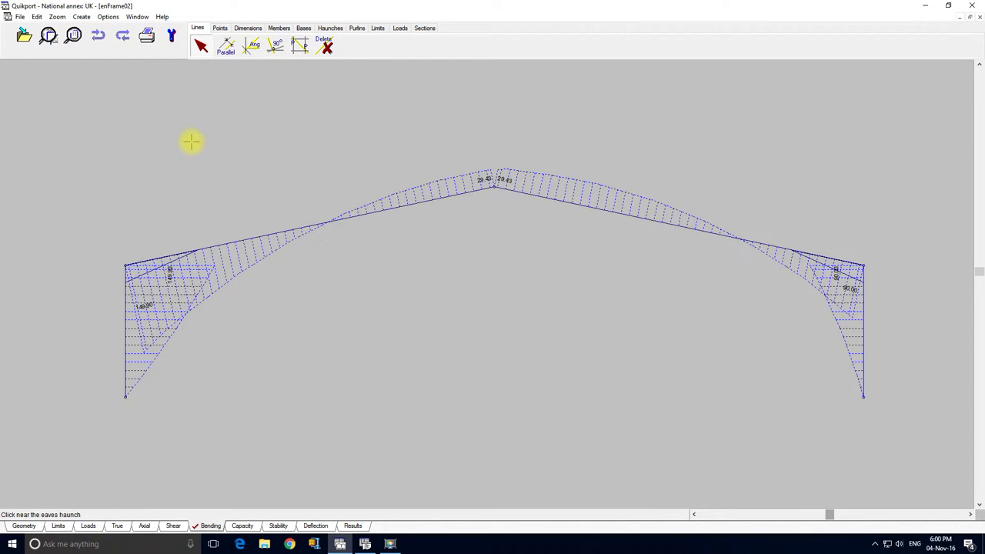
click(161, 278)
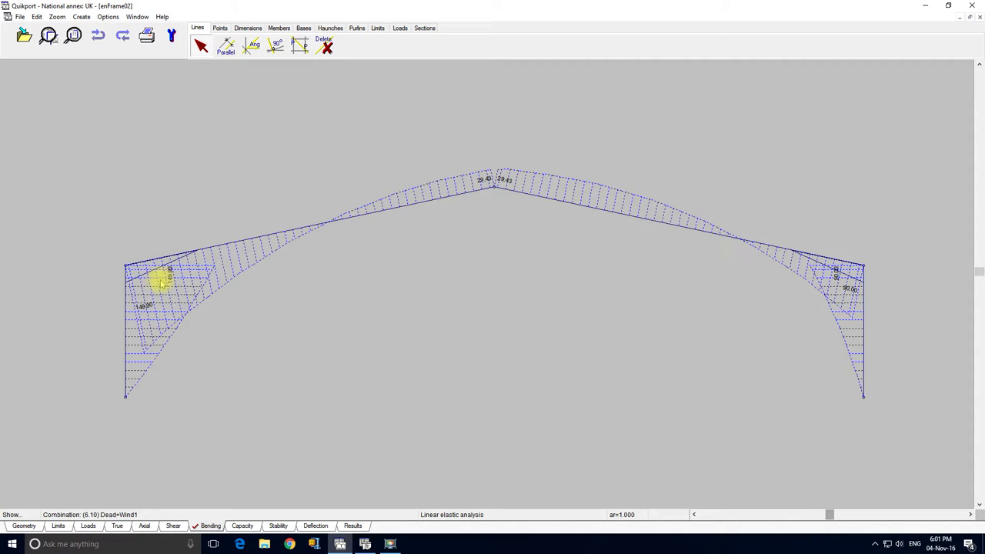
click(365, 544)
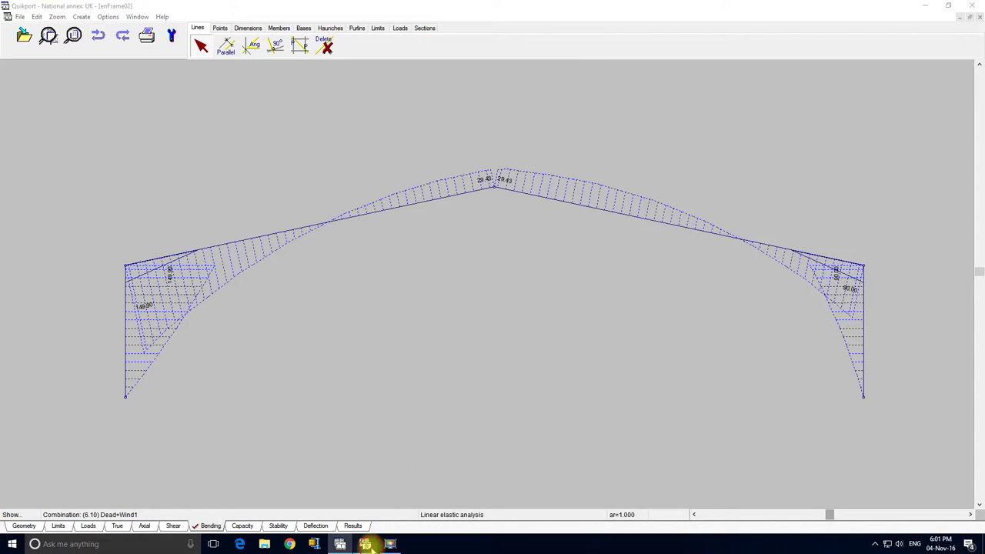
- Paste the Dead+Wind1 reversal forces, accept the flush end plate design, and finish the wizard
click(336, 254)
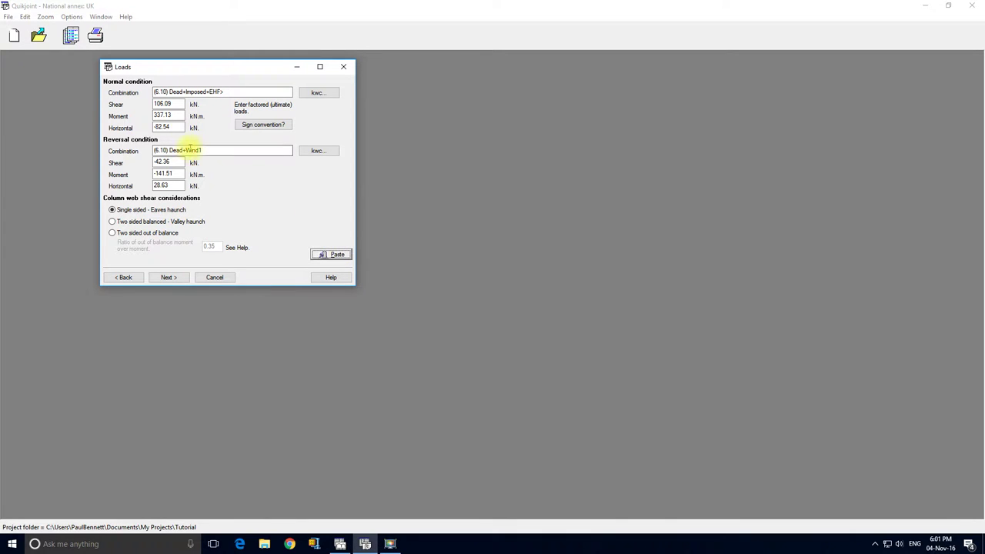
click(171, 279)
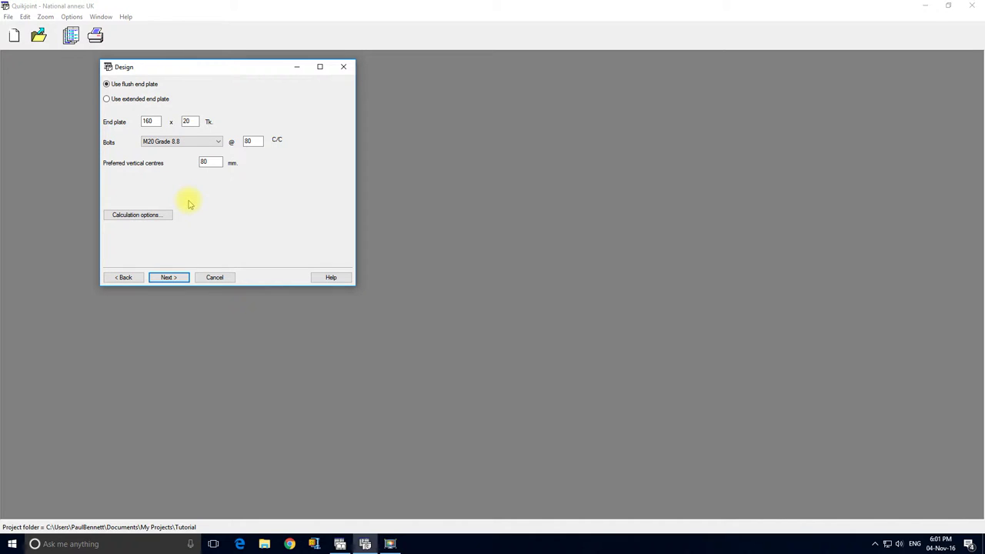
click(183, 278)
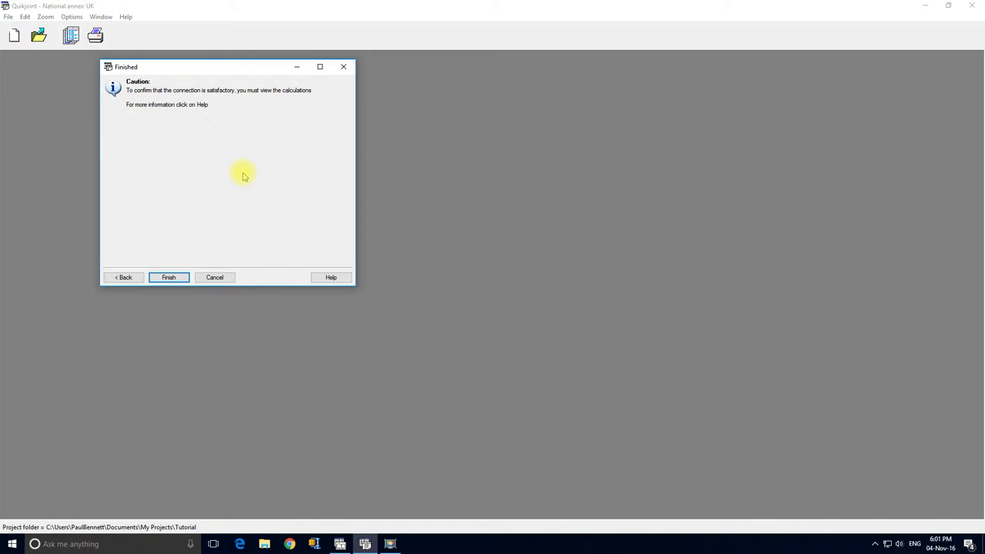
click(183, 276)
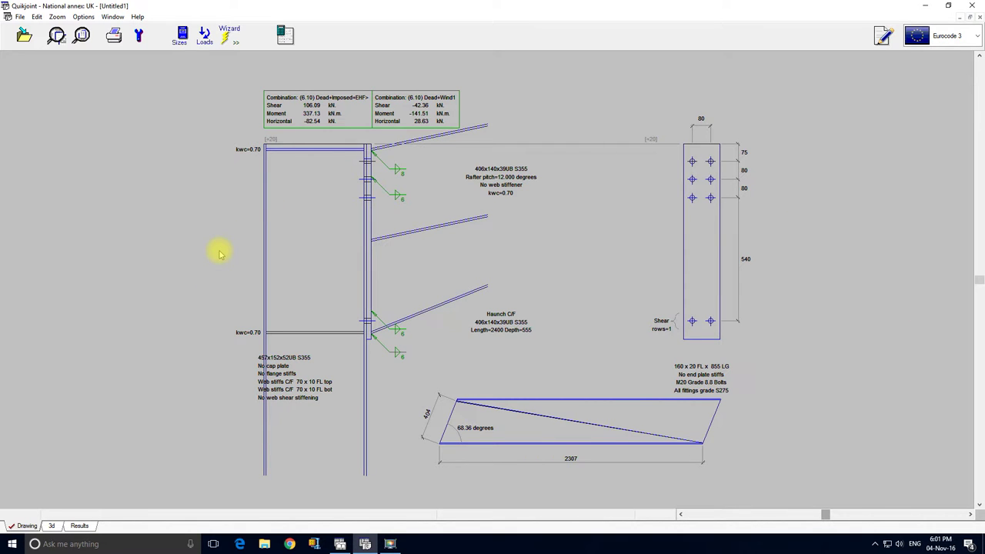
- Read through the eaves haunch calculation report, then close it to return to the drawing
click(285, 35)
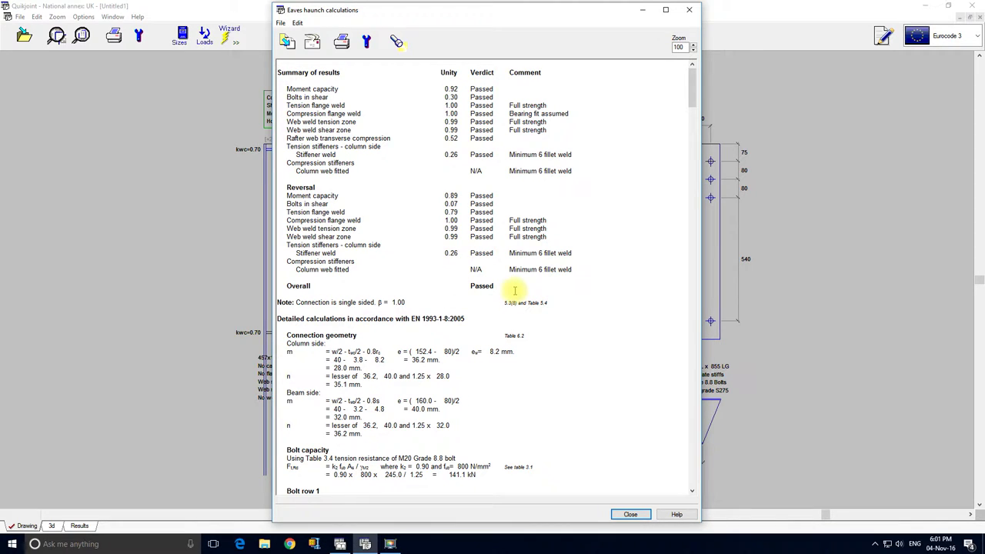
drag(690, 87, 700, 134)
scroll(700, 131, down, 1)
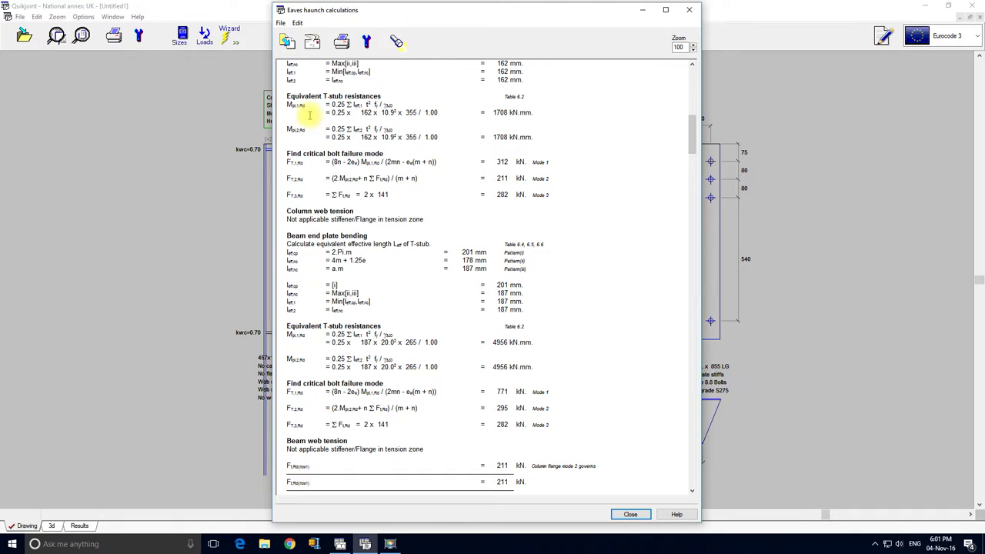
click(688, 10)
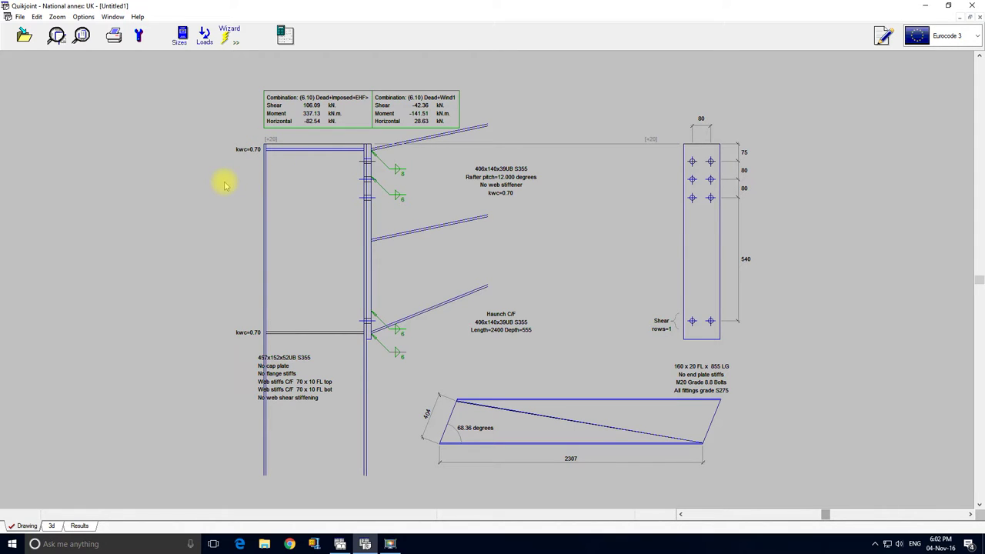
- Set the top kwc label from 0.70 to the non-conservative 1.00
double_click(253, 152)
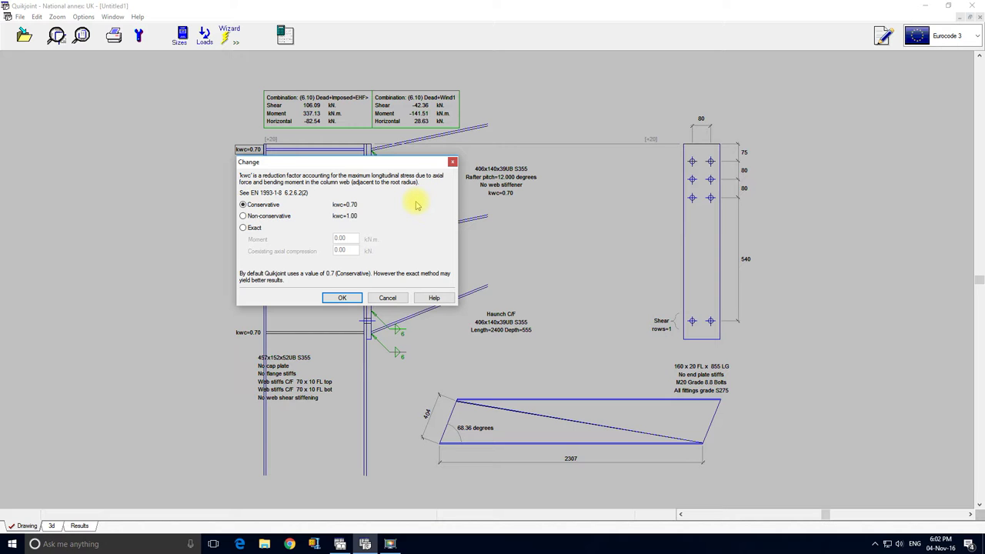
drag(379, 163, 381, 196)
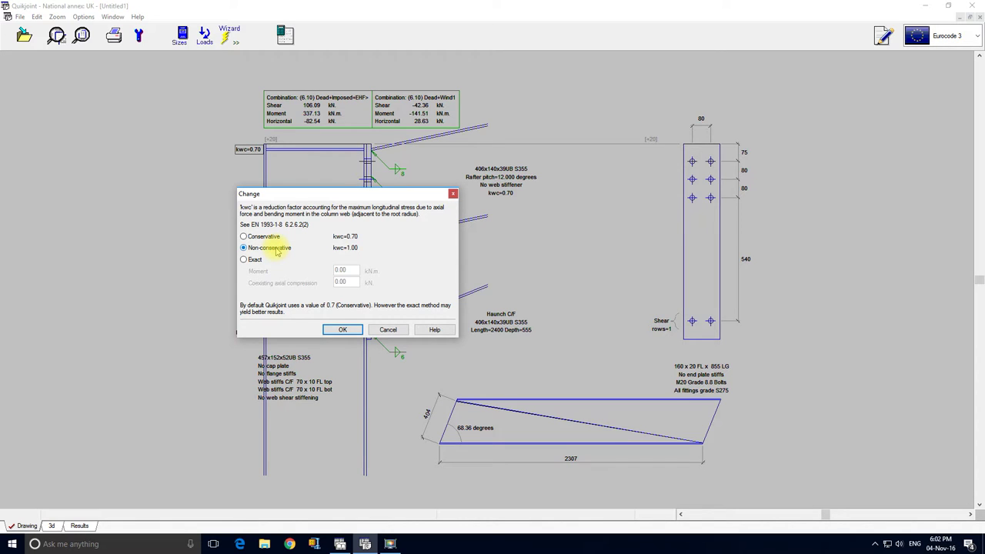
click(350, 330)
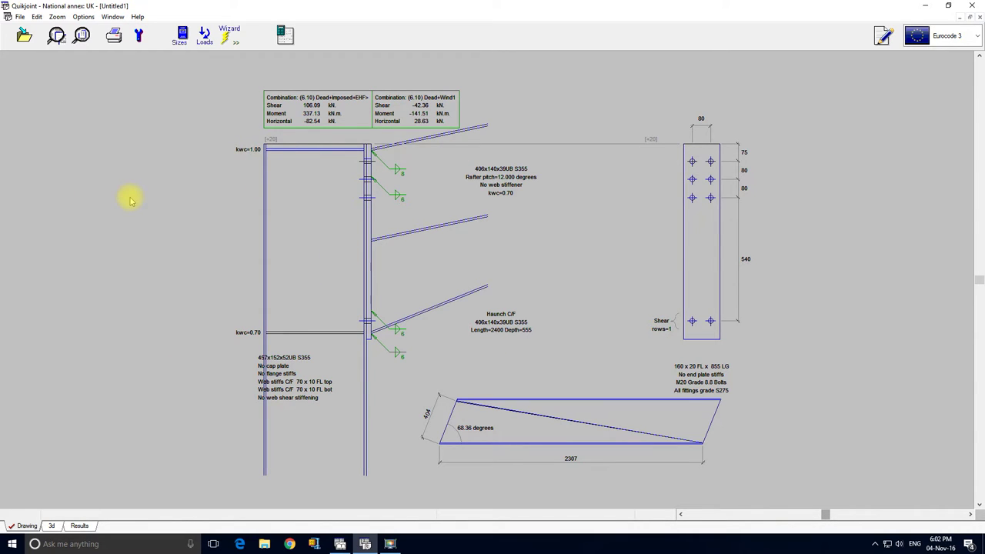
- Rerun the wizard with top kwc 1.00, then review and close the recalculated report
click(229, 34)
click(167, 279)
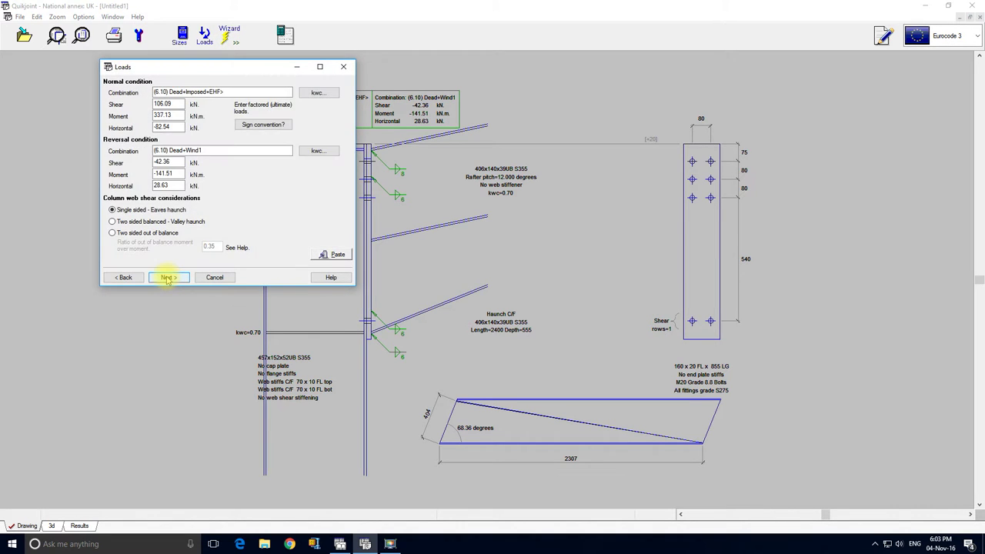
click(166, 278)
click(167, 278)
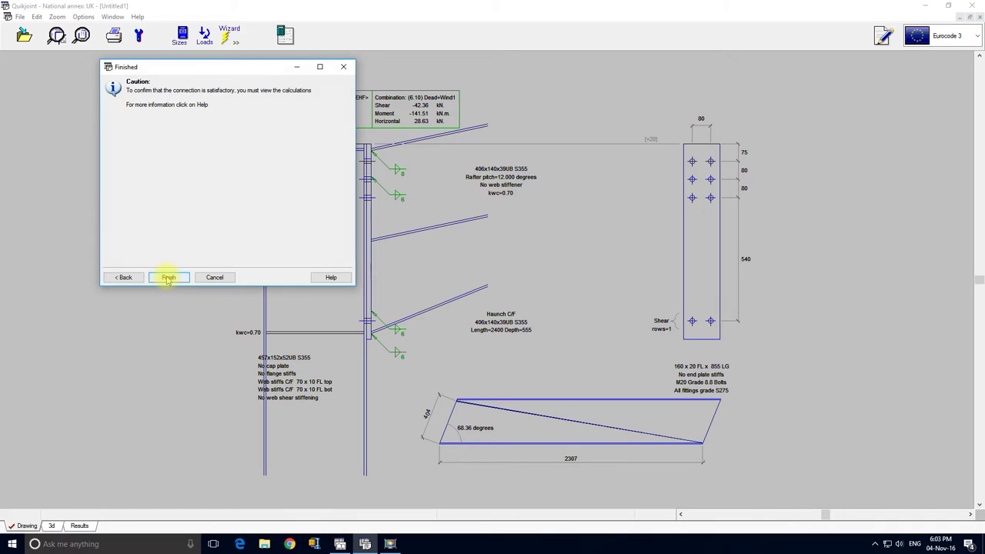
click(167, 277)
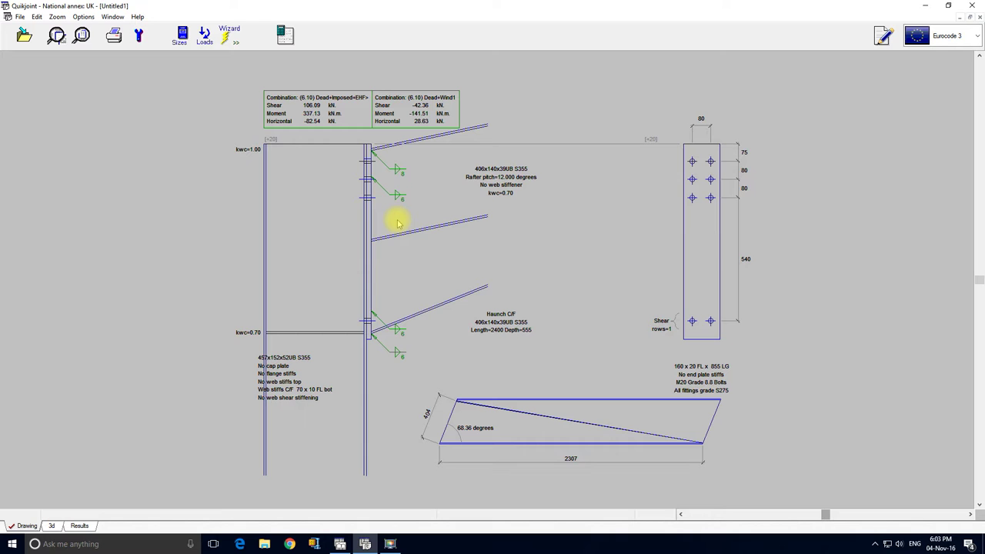
click(285, 38)
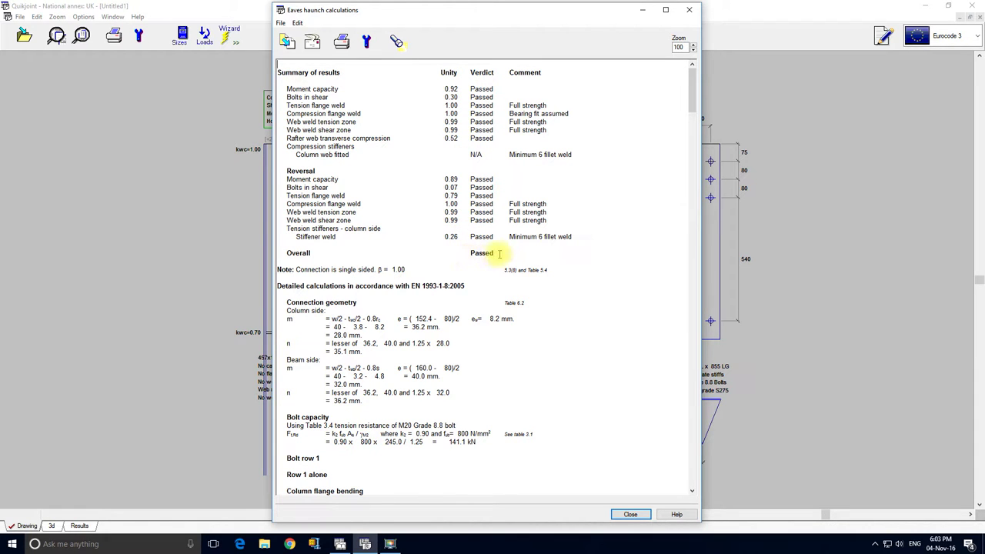
click(689, 10)
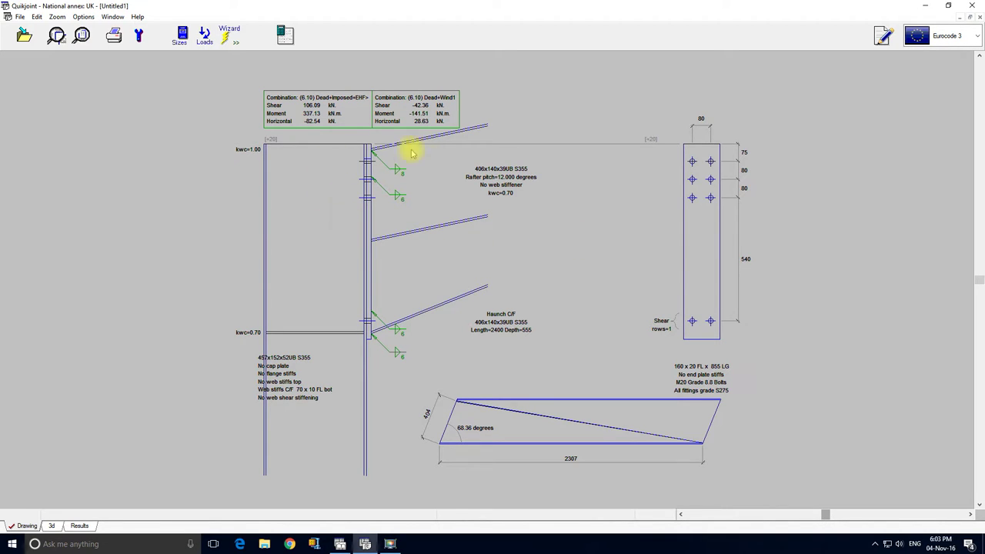
click(273, 373)
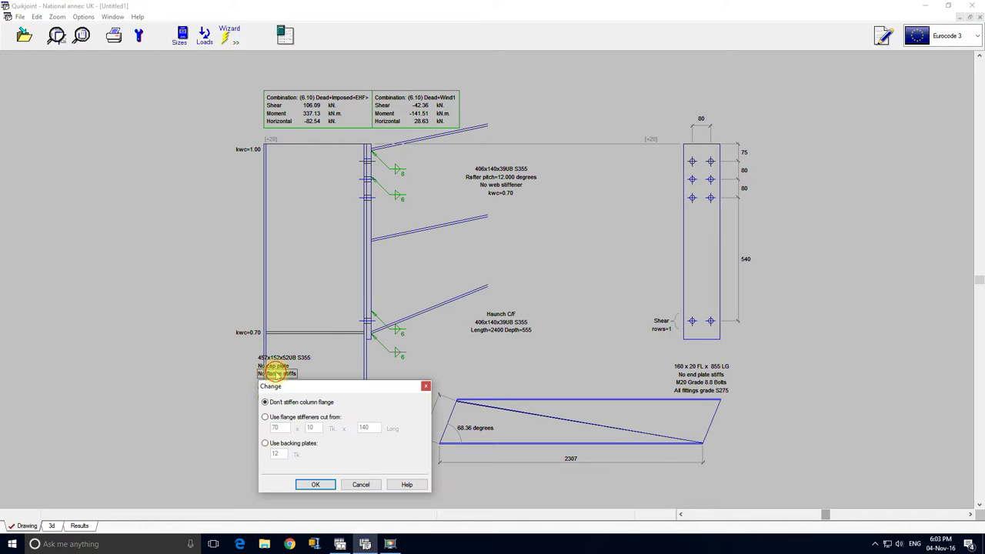
click(269, 416)
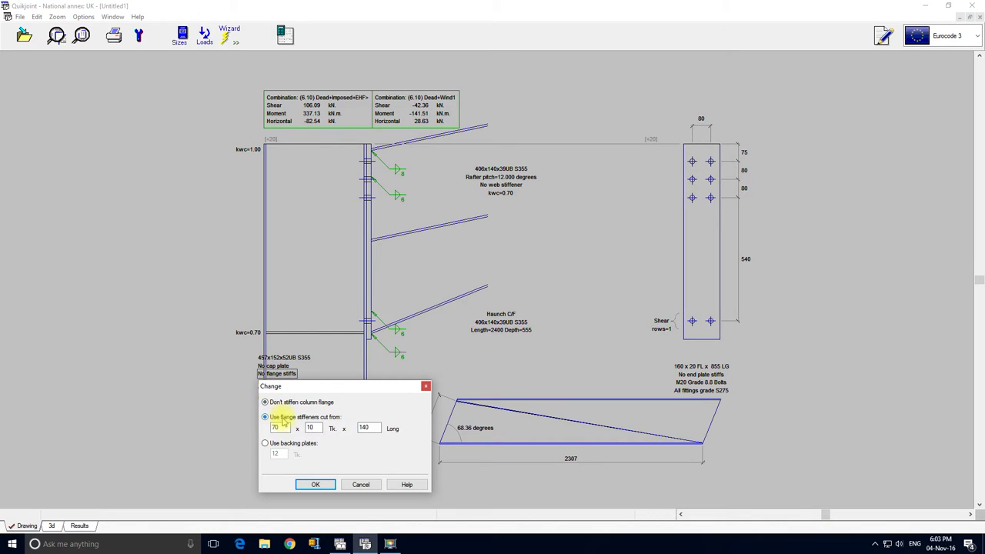
click(317, 484)
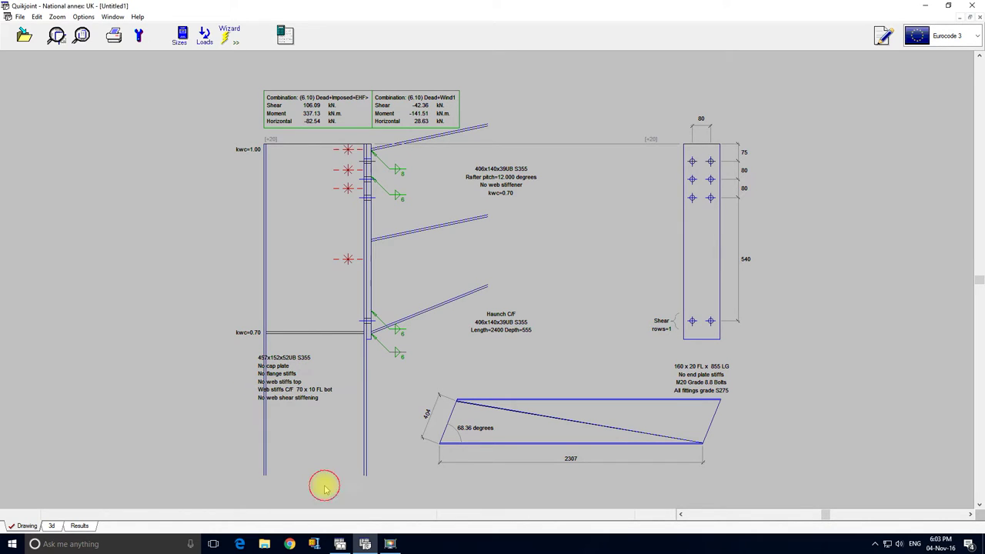
click(350, 189)
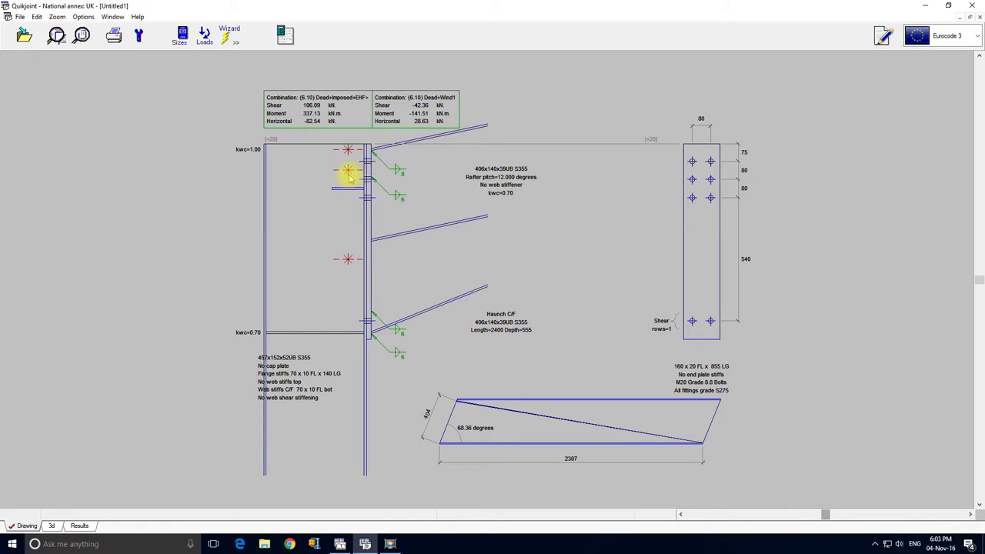
click(346, 170)
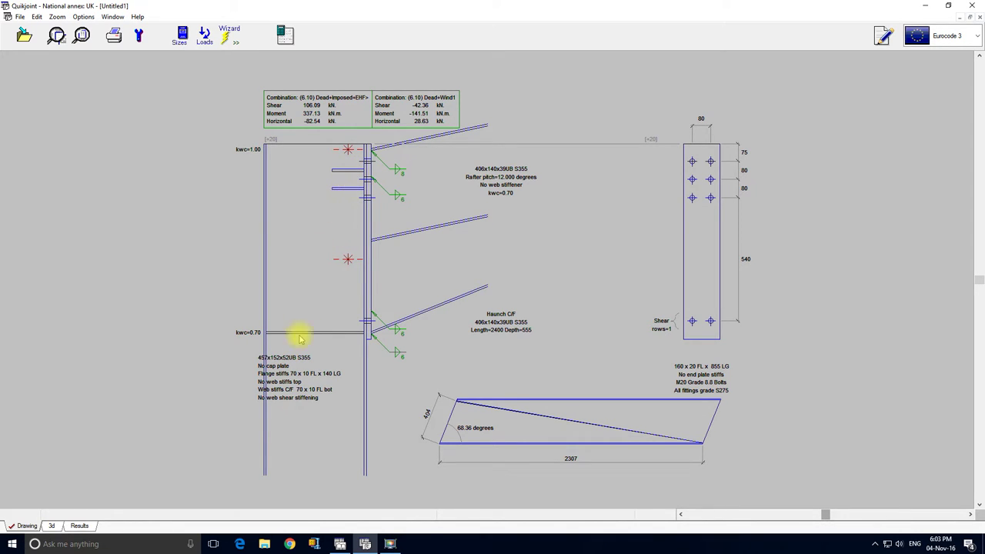
double_click(298, 375)
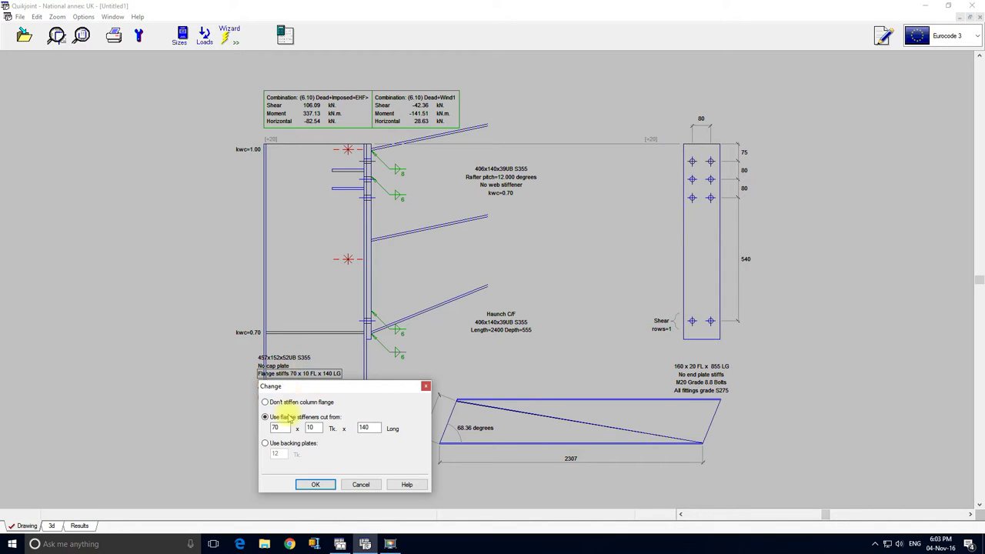
click(269, 403)
click(318, 486)
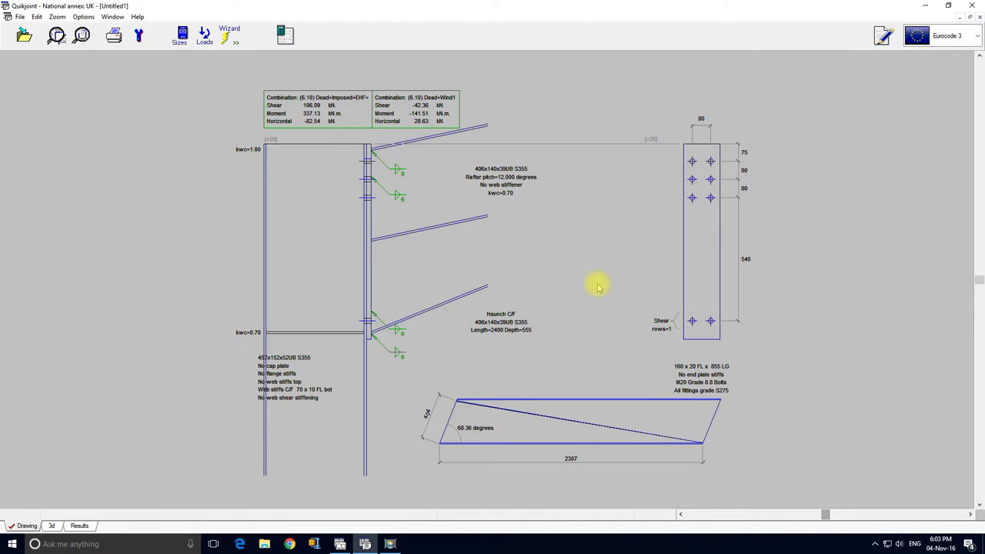
mouse_move(520, 169)
click(21, 35)
- Enter Eaves as the file name and confirm the save
text(Eaves)
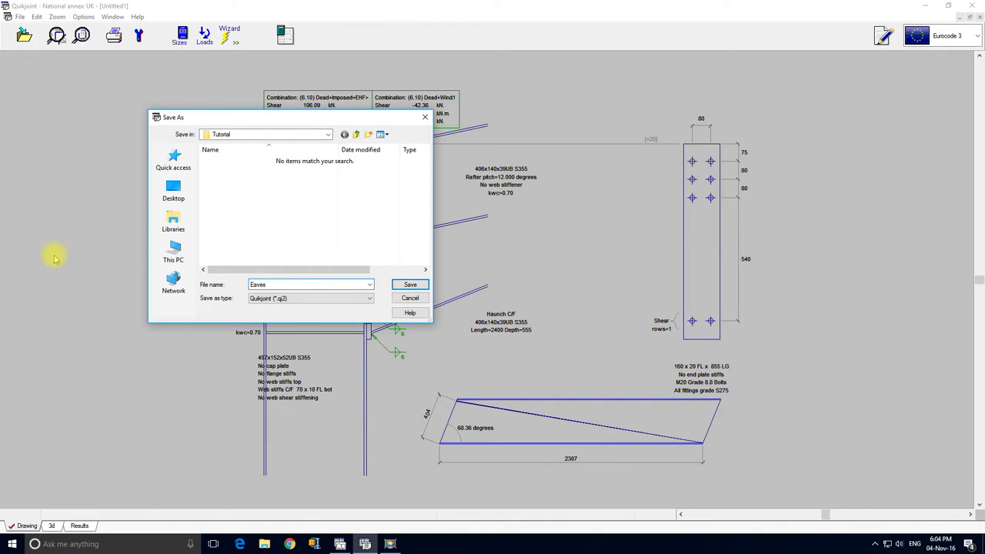
key(Return)
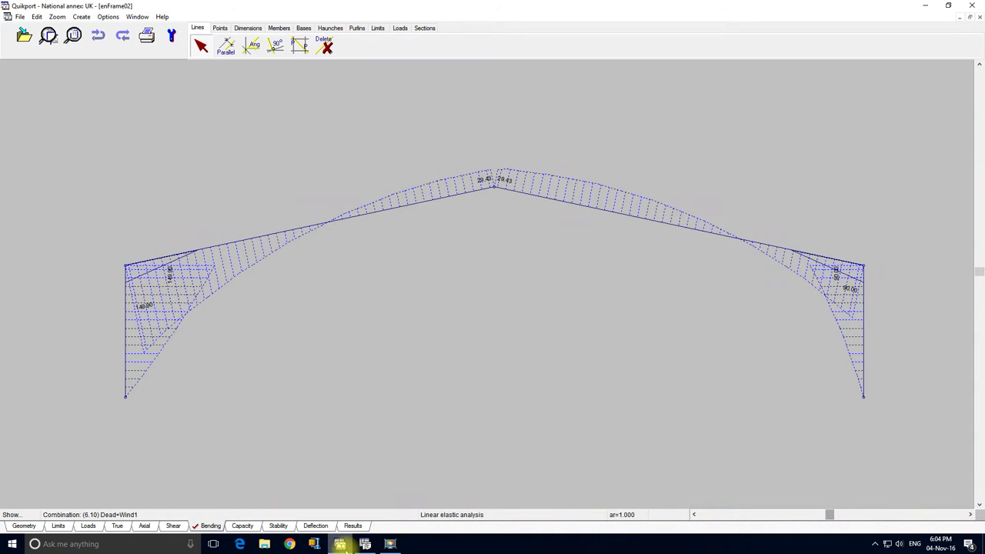
- Display bending for (6.10) Dead+Imposed+EHF> and copy the apex haunch forces for Quikjoint
click(79, 516)
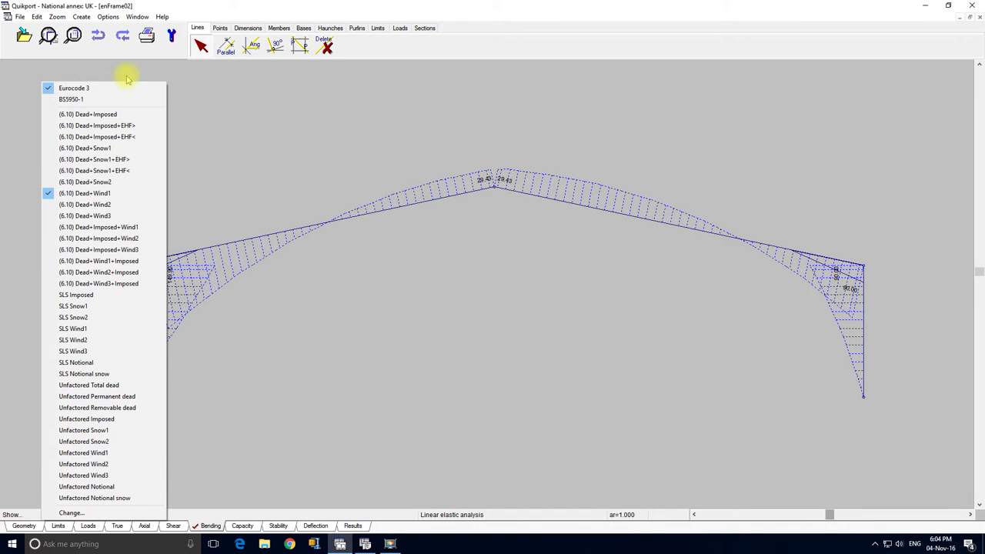
click(136, 131)
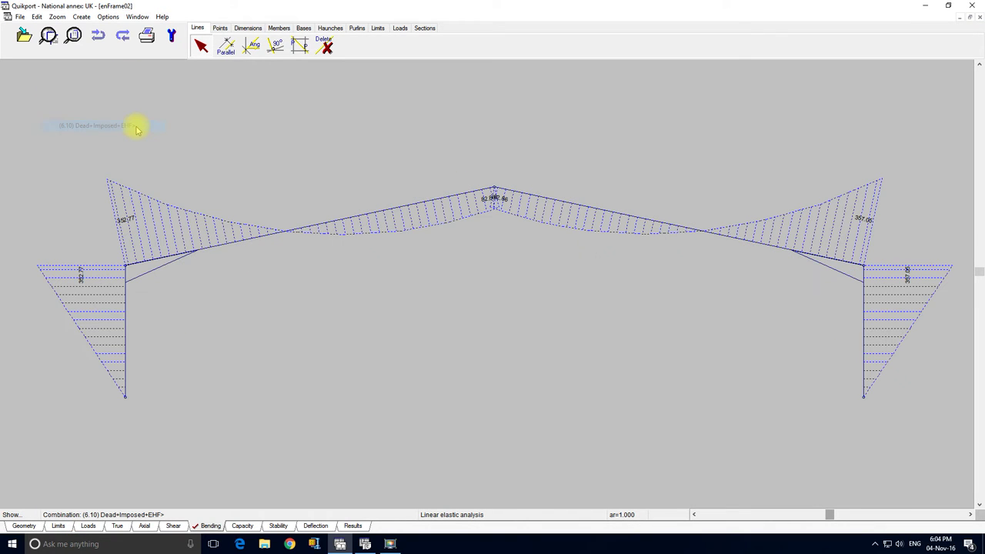
click(36, 16)
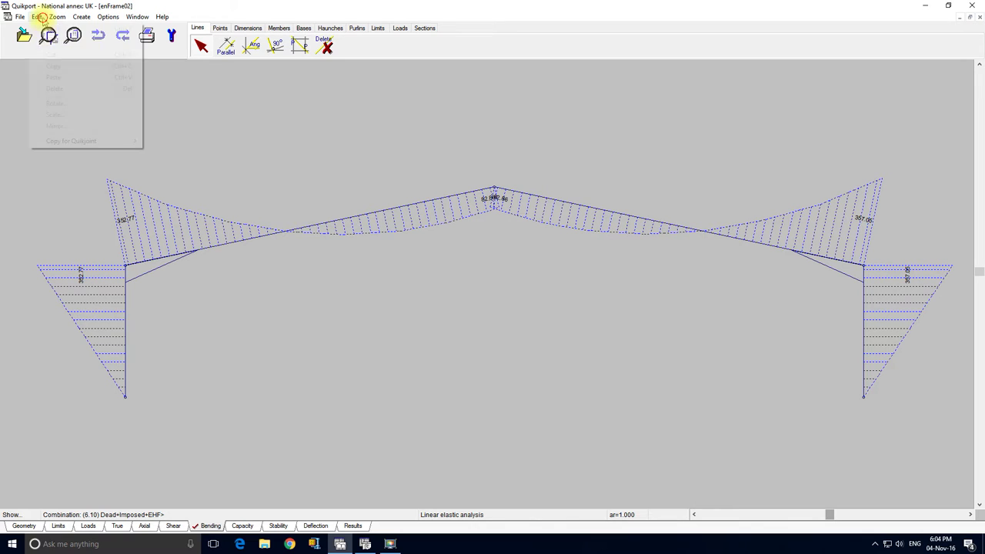
click(82, 142)
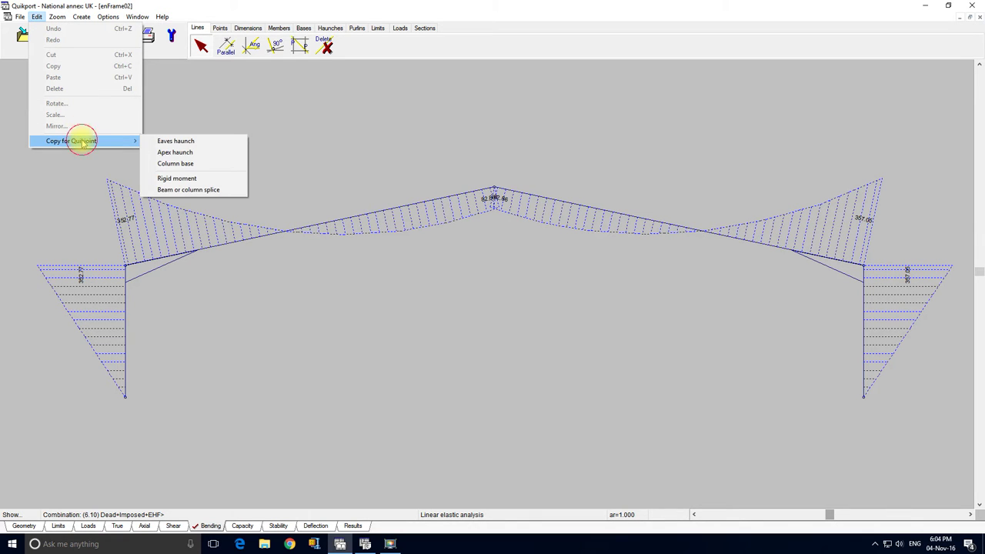
click(172, 153)
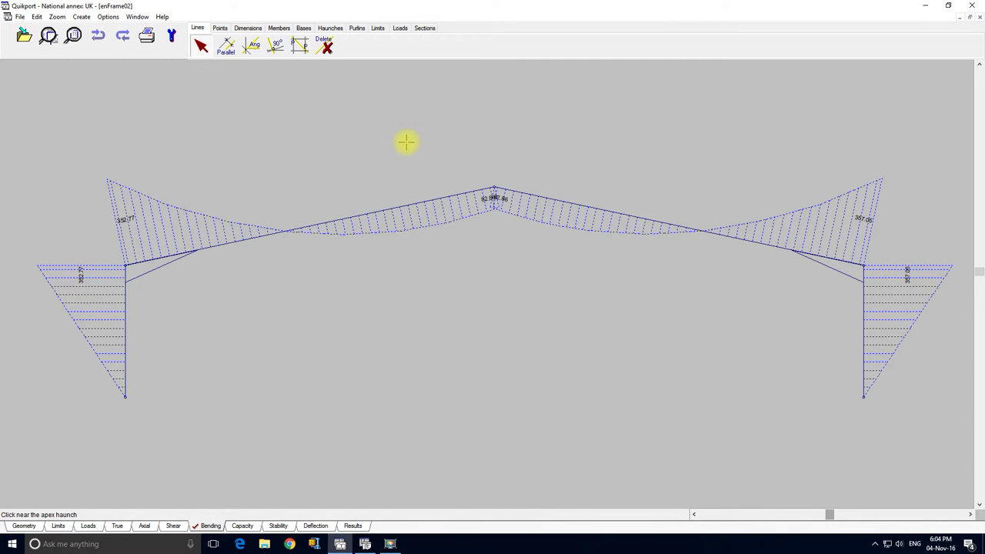
click(470, 212)
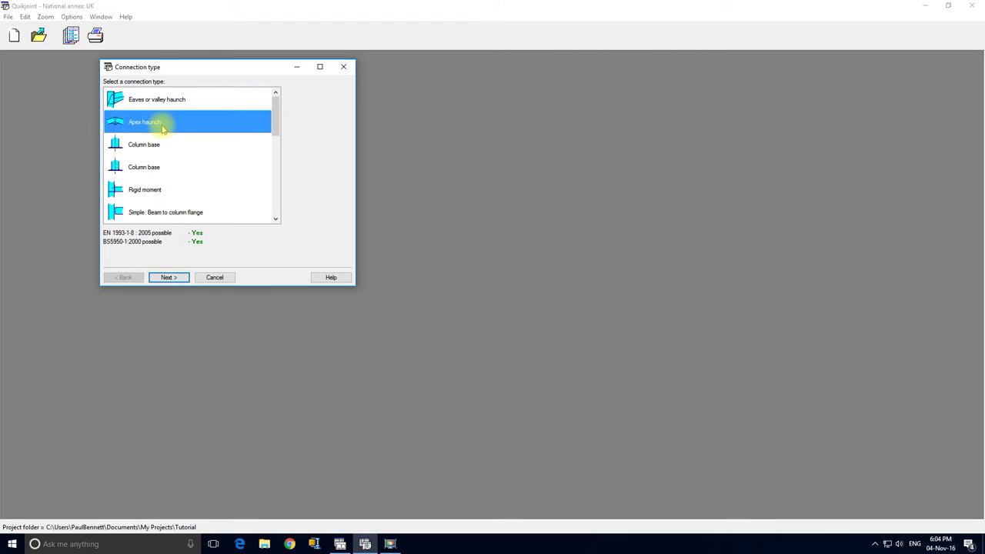
- Start an apex haunch and paste the rafter sizes and normal loads: 0.18 kN shear, 82.86 kN.m moment
click(169, 277)
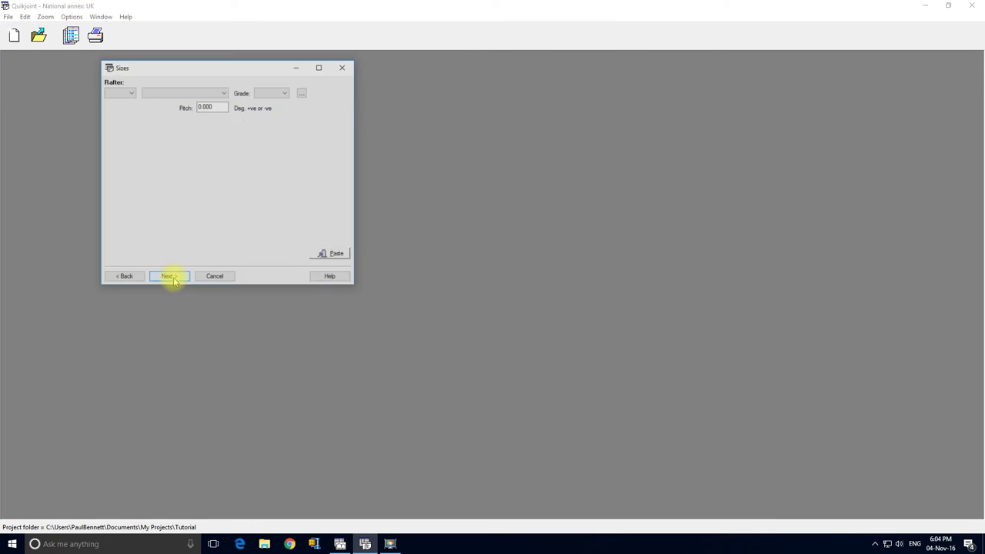
click(335, 254)
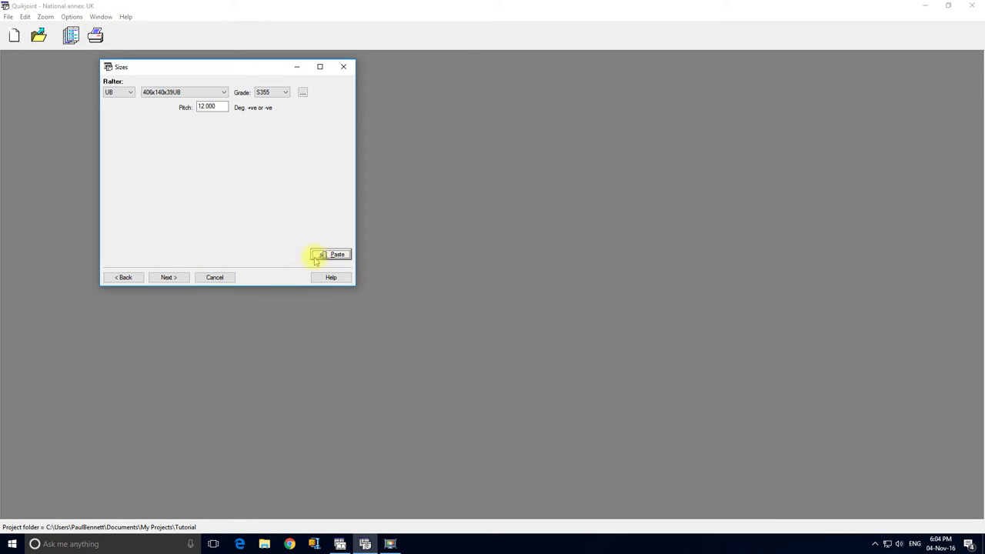
click(184, 277)
click(177, 276)
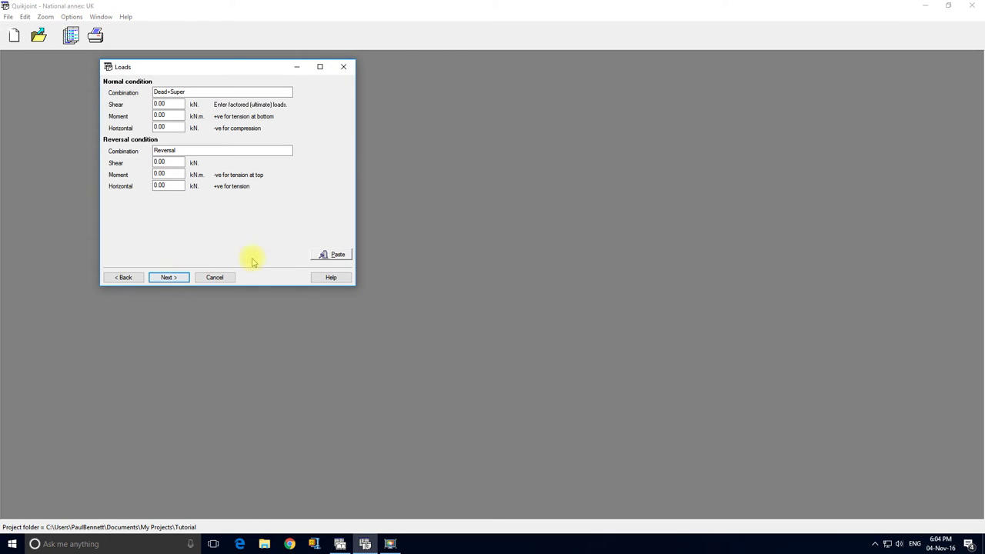
click(330, 253)
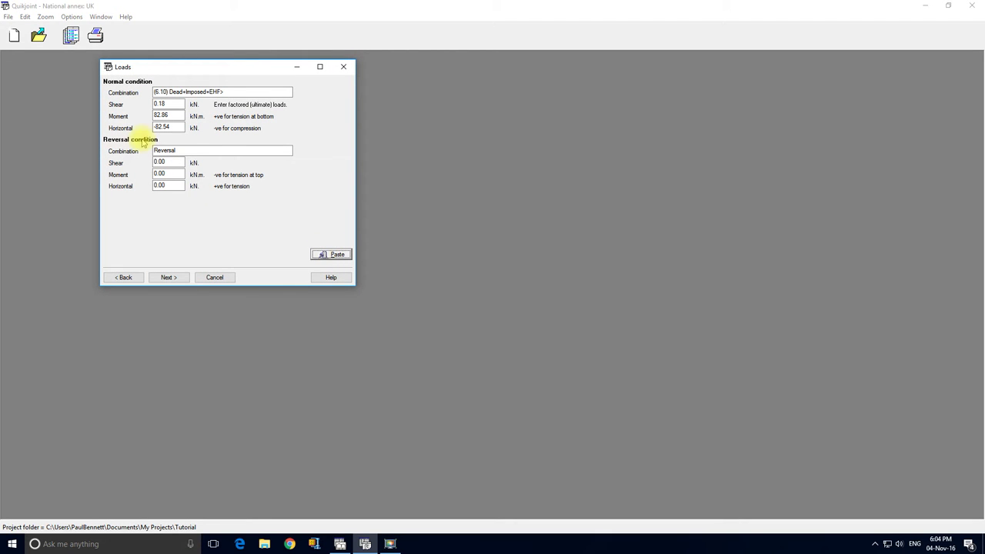
- Back in Quikport, plot bending for the (6.10) Dead+Wind1 combination
click(344, 544)
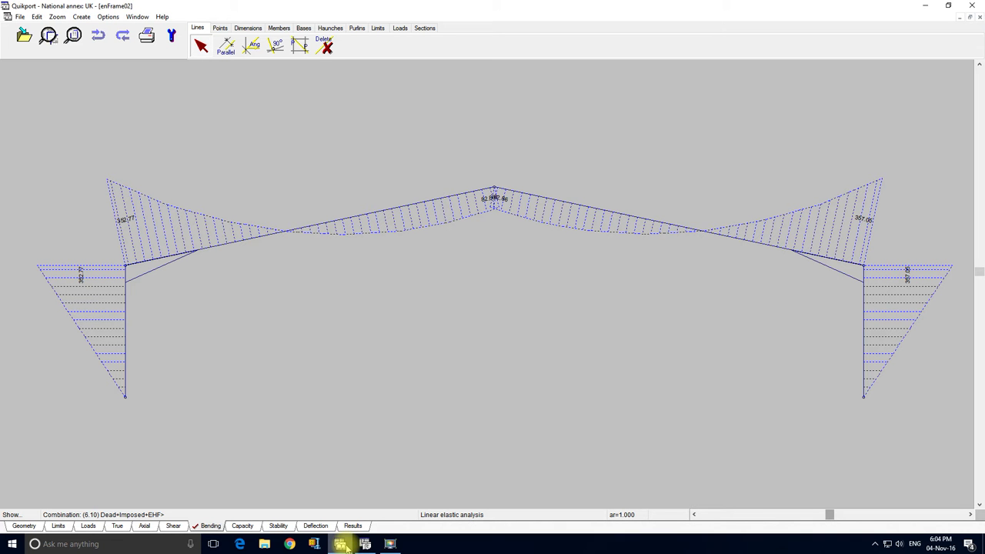
click(69, 514)
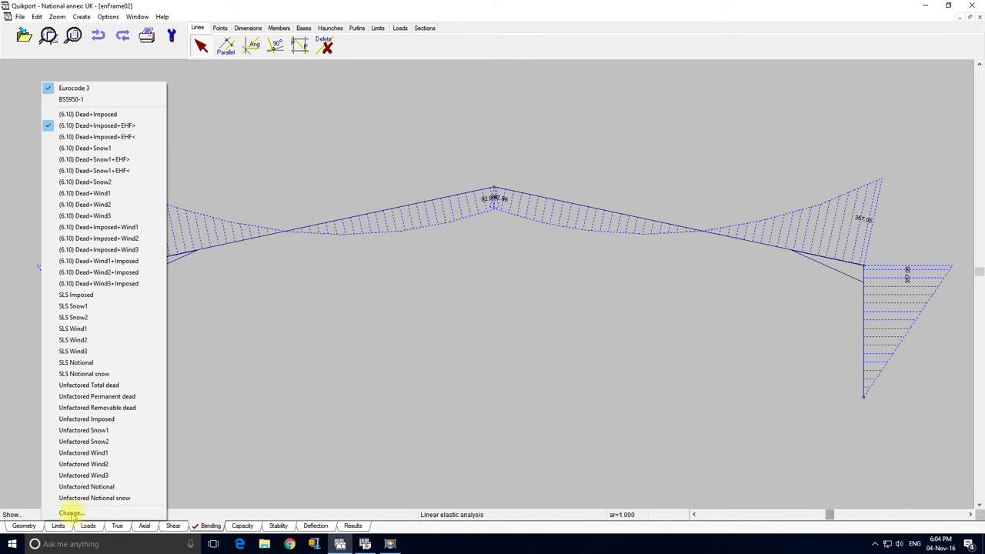
click(100, 196)
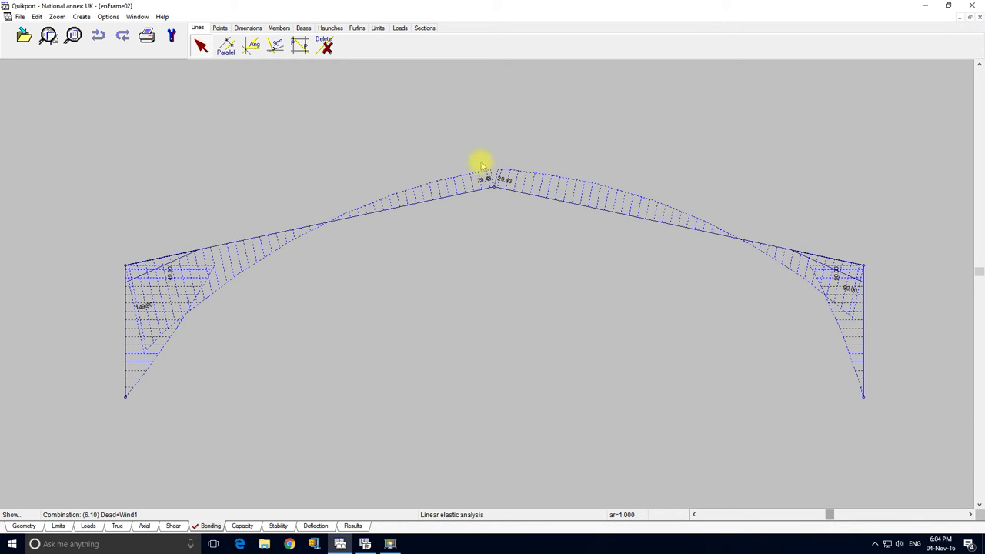
click(119, 514)
click(112, 215)
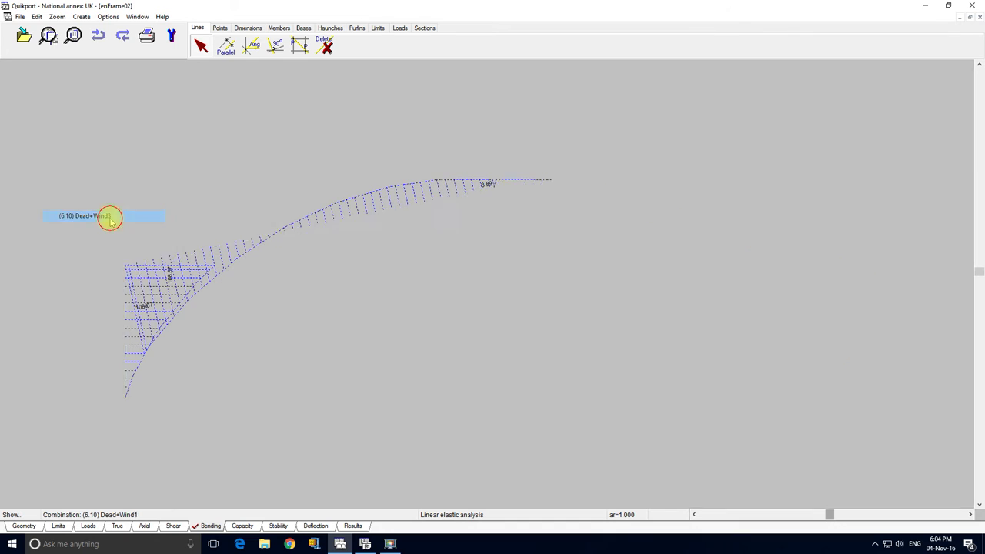
click(125, 514)
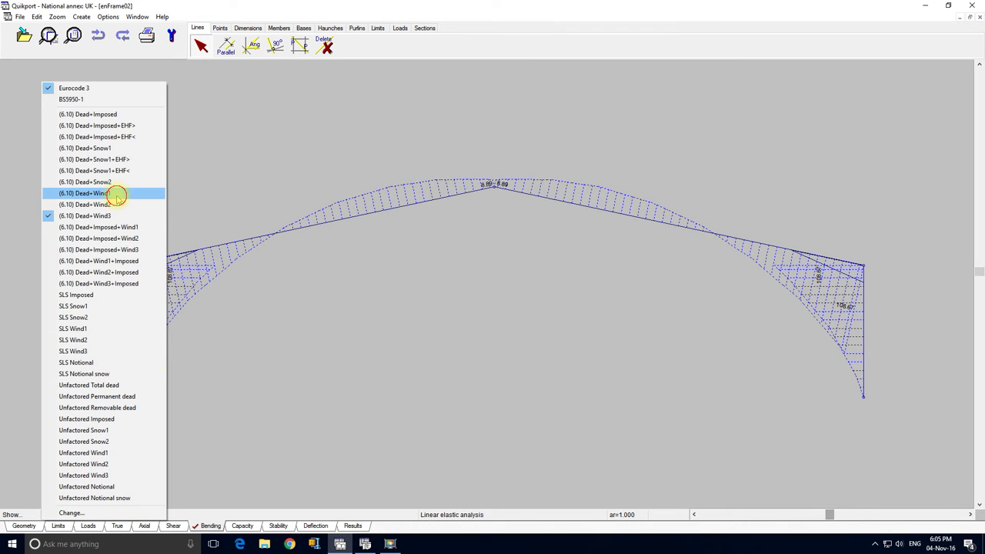
click(113, 193)
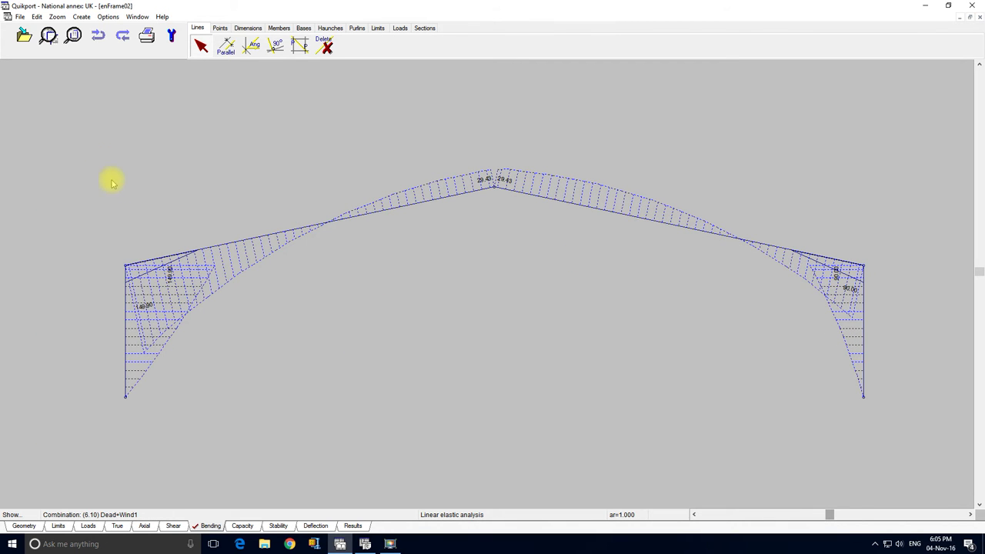
- Copy the Dead+Wind1 apex haunch forces for Quikjoint and return to its loads entry
click(38, 18)
mouse_move(77, 140)
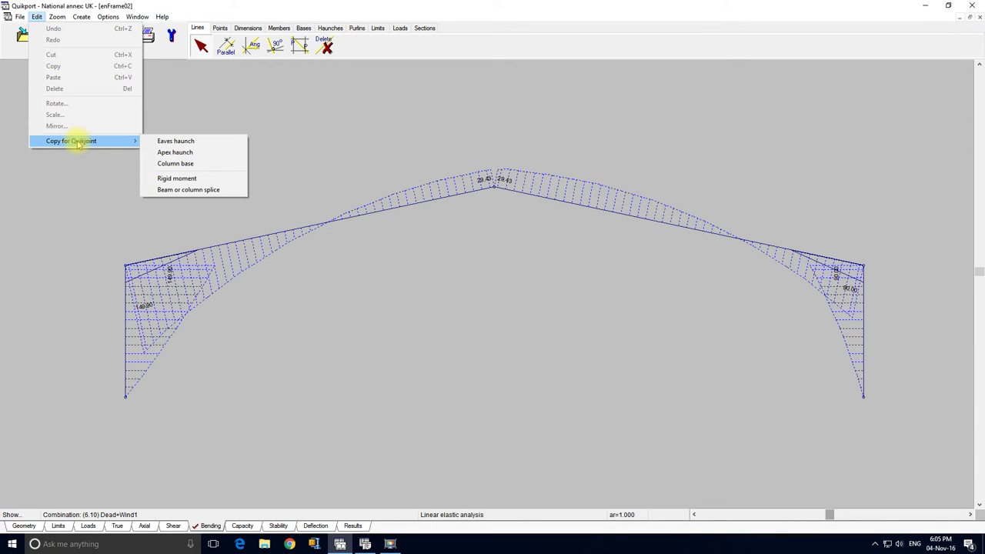
click(187, 153)
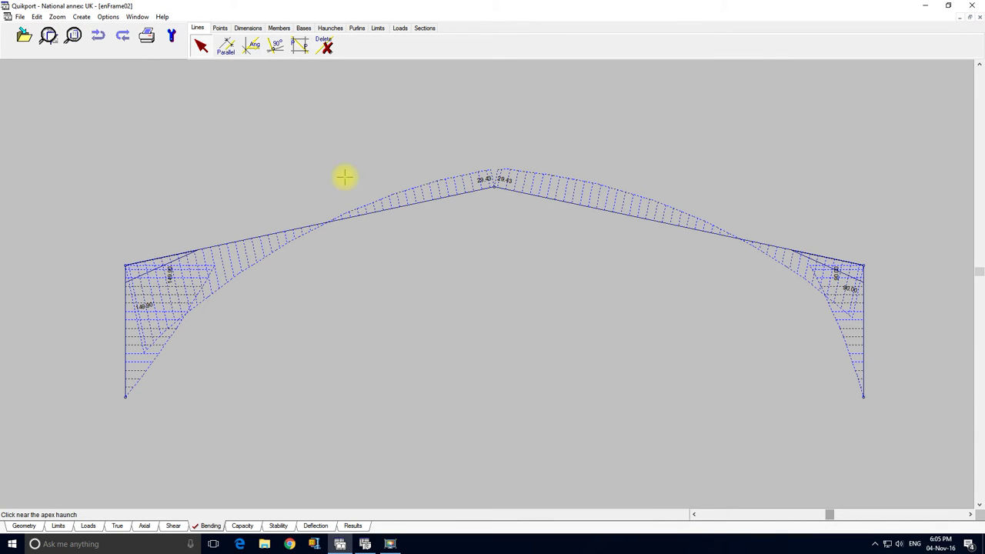
click(479, 214)
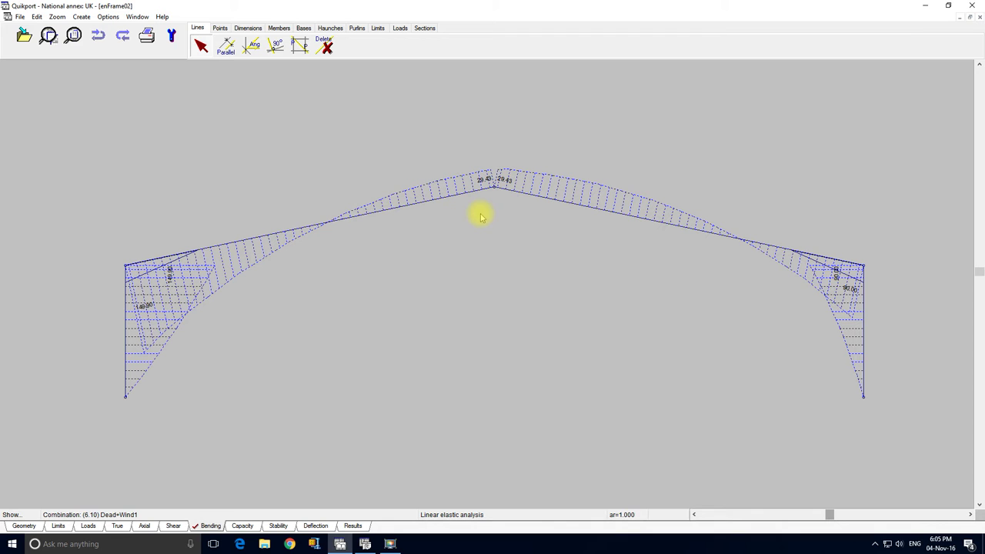
click(363, 543)
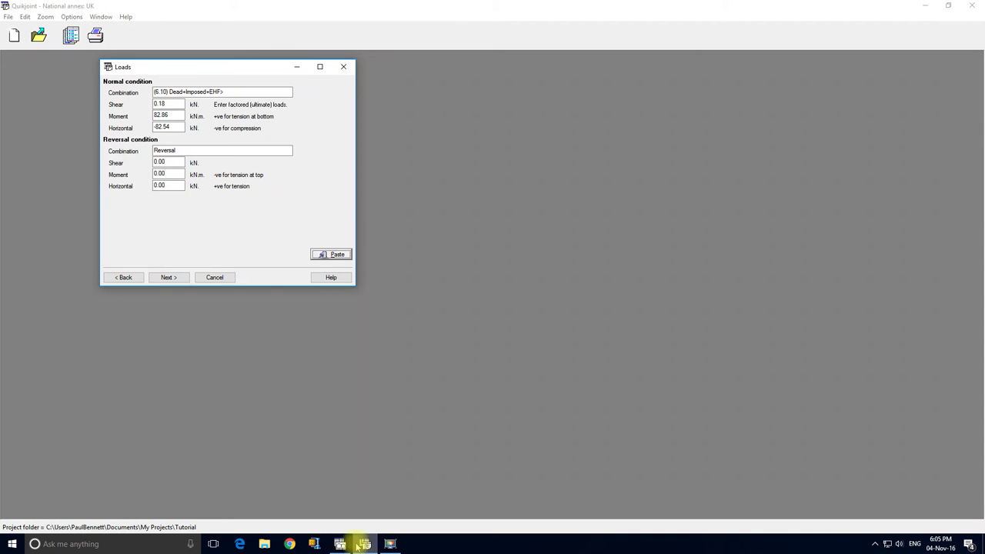
- Paste the Dead+Wind1 forces as the reversal condition and finish the apex haunch design
click(324, 254)
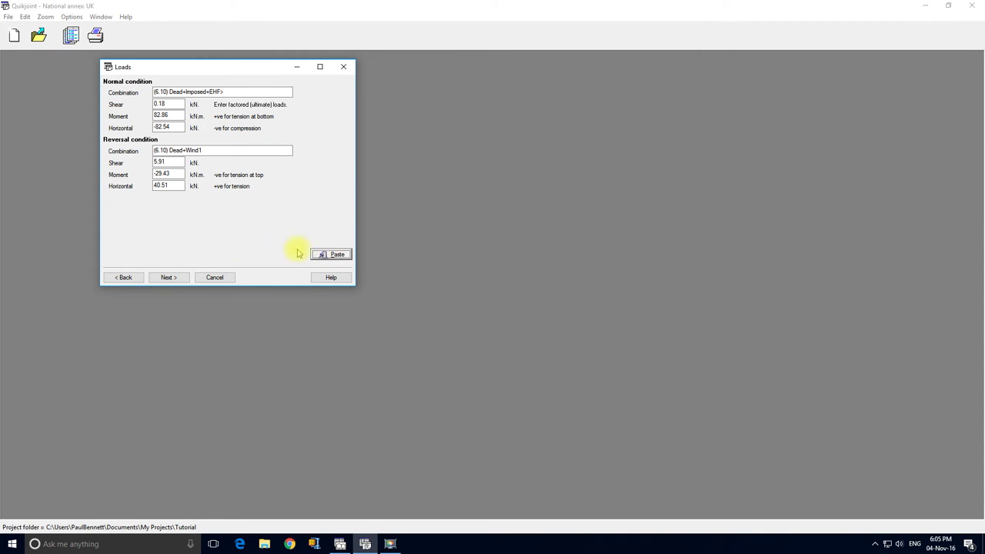
click(168, 278)
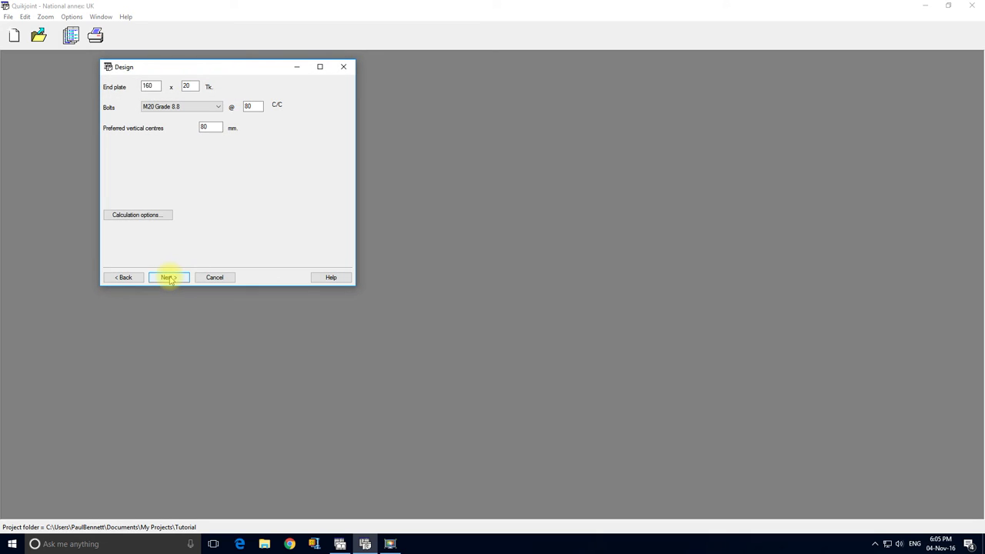
click(169, 278)
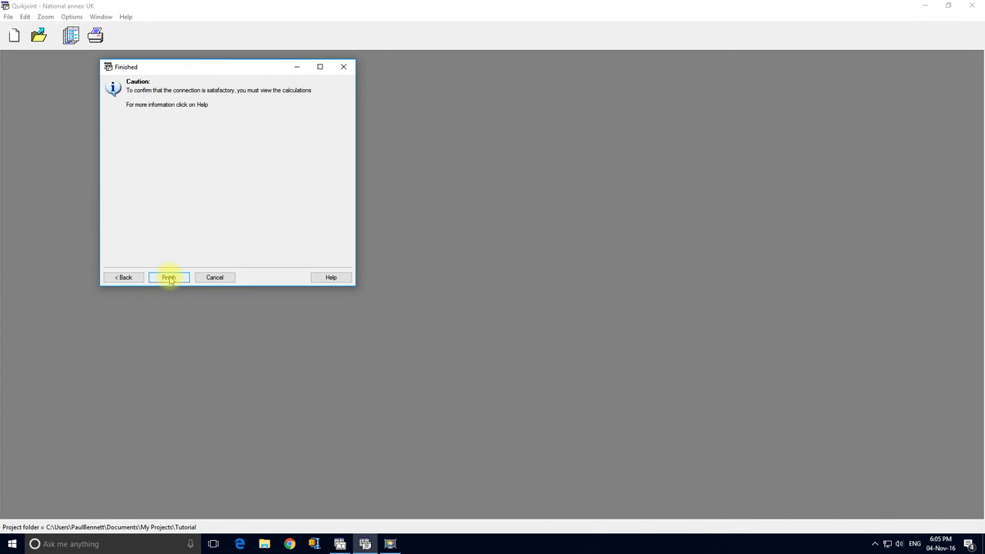
click(169, 277)
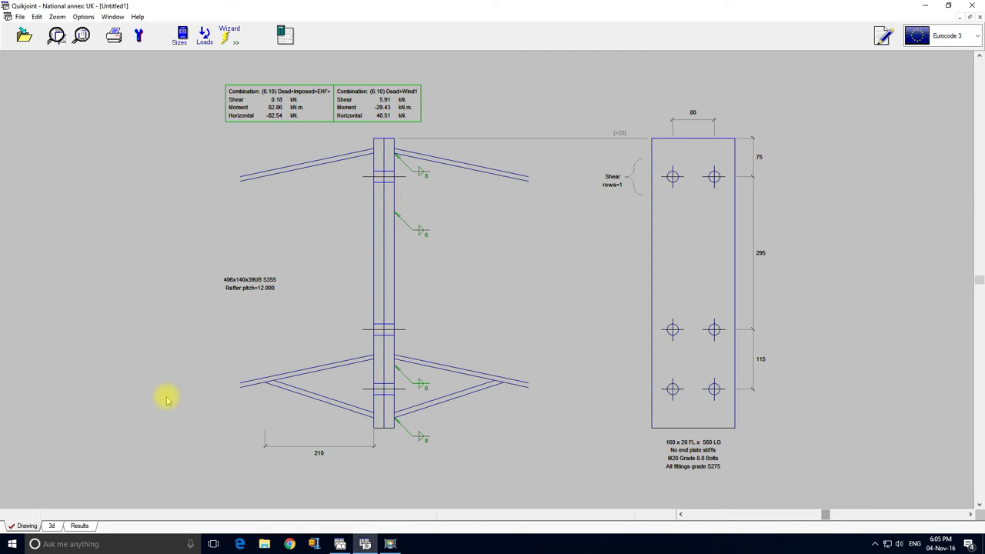
- Check the apex haunch calculations show an overall pass
click(286, 36)
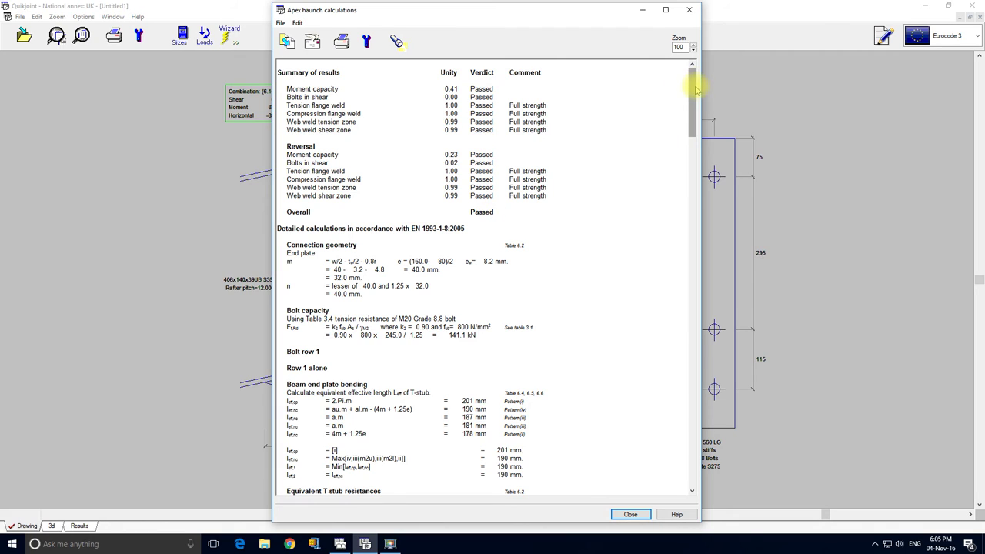
drag(695, 90, 705, 67)
click(688, 10)
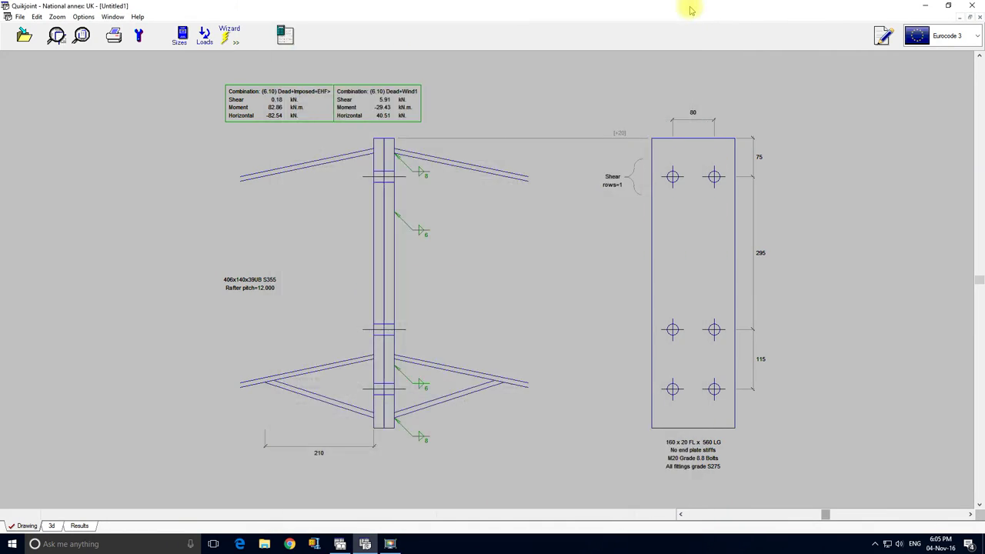
- Save the apex haunch connection as Apex
click(26, 42)
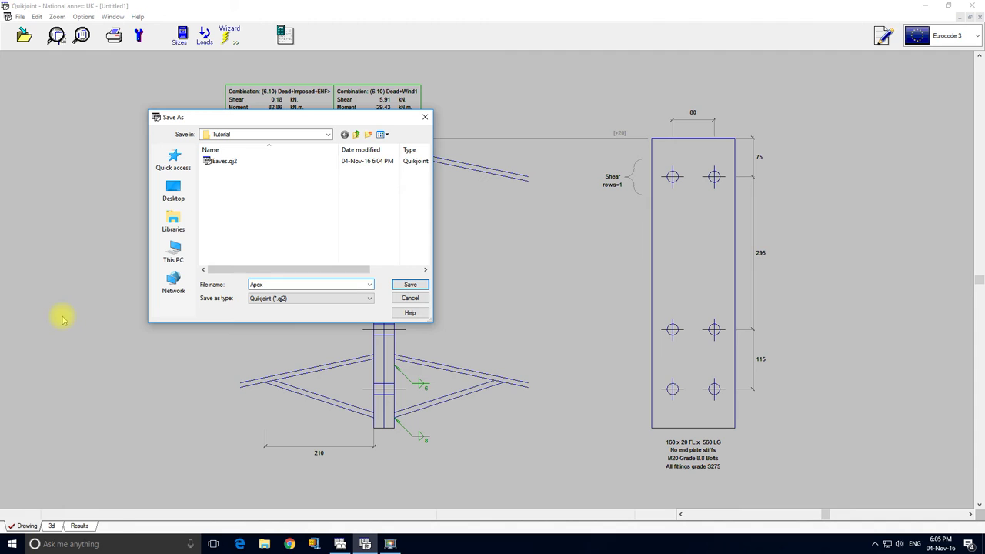
key(Return)
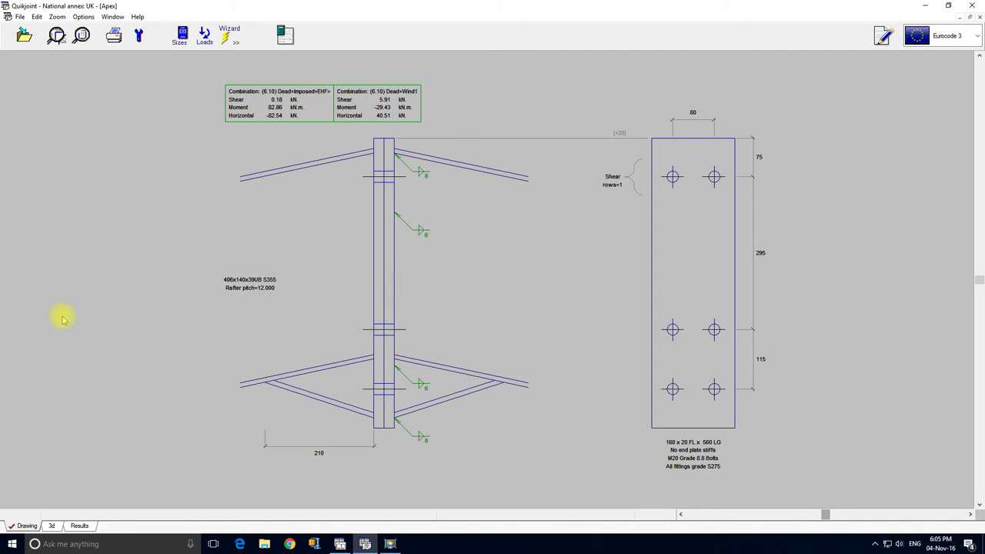
click(54, 526)
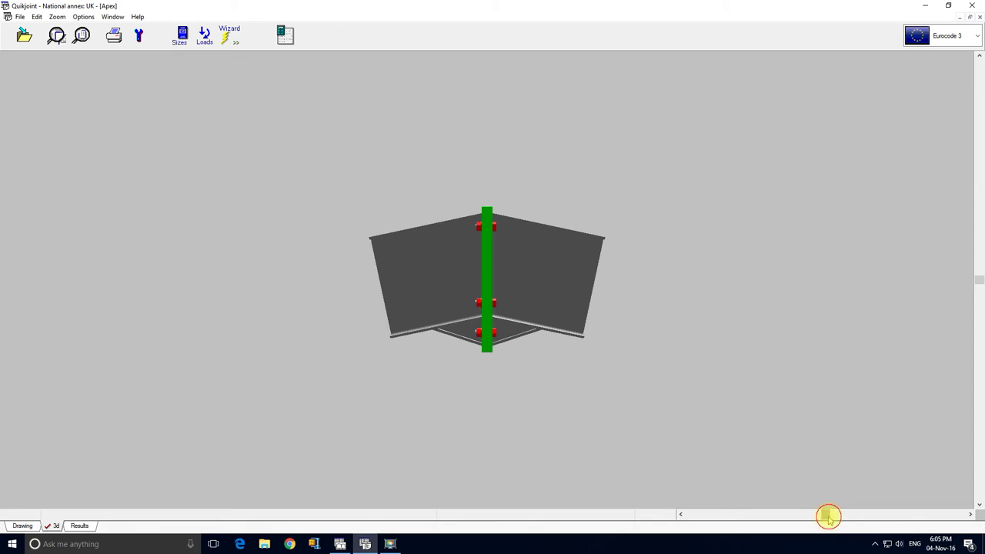
- Rotate the apex joint in 3D, then preview the Results printout with drawing and calculation sheets
drag(829, 516, 802, 516)
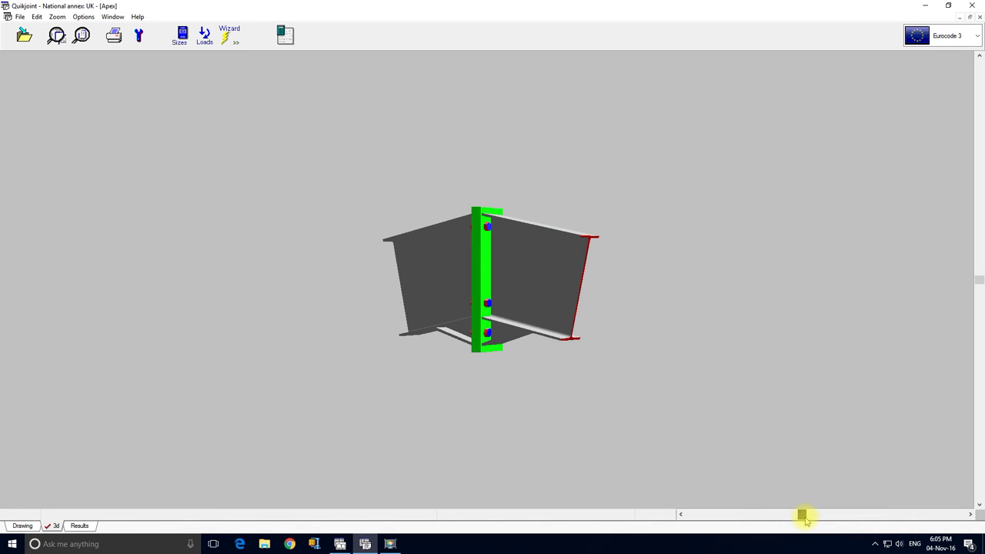
click(87, 527)
click(428, 360)
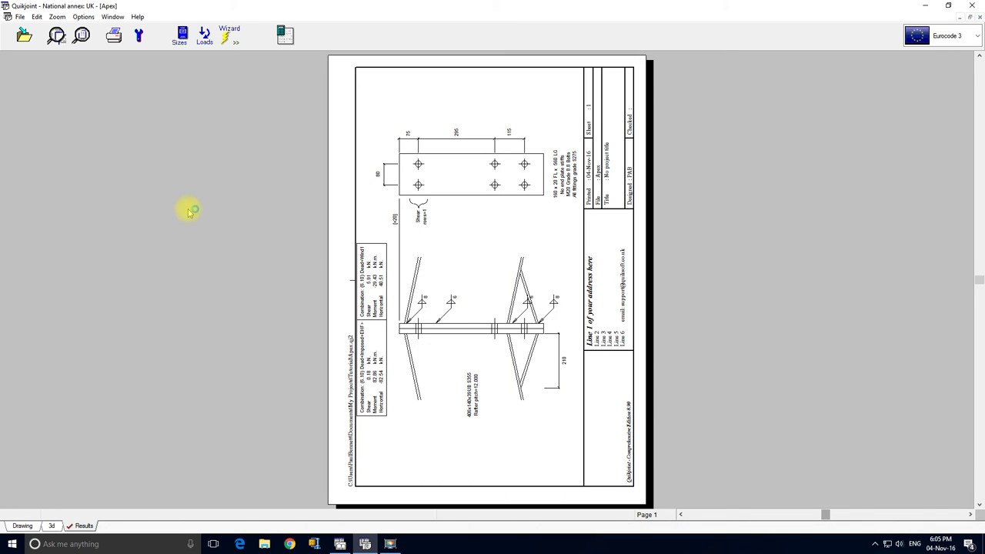
scroll(190, 212, down, 5)
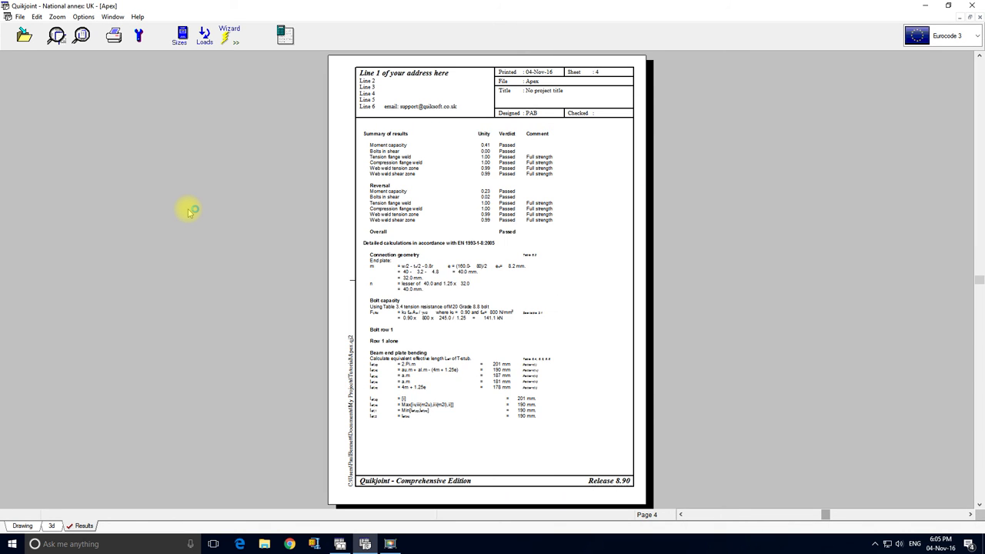
scroll(190, 212, down, 4)
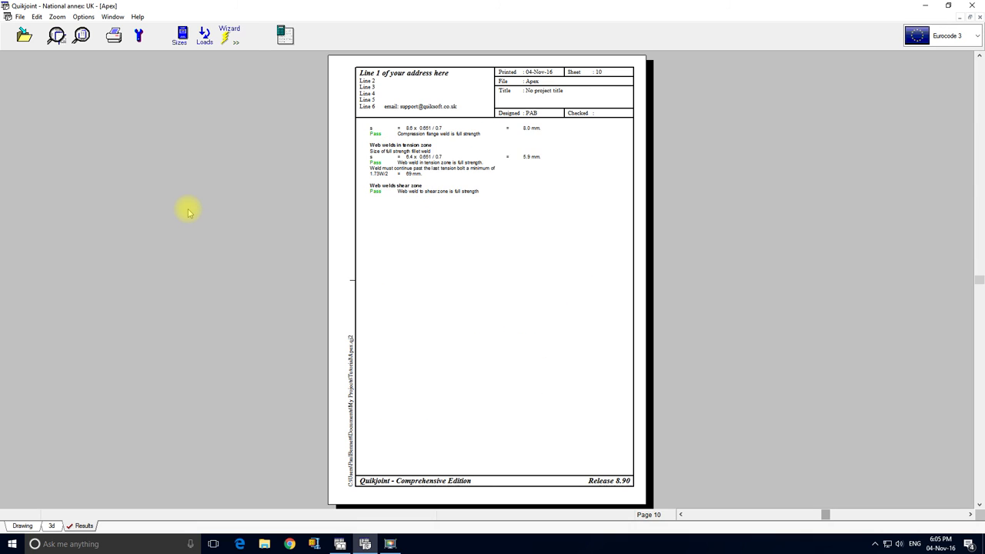
scroll(190, 211, down, 4)
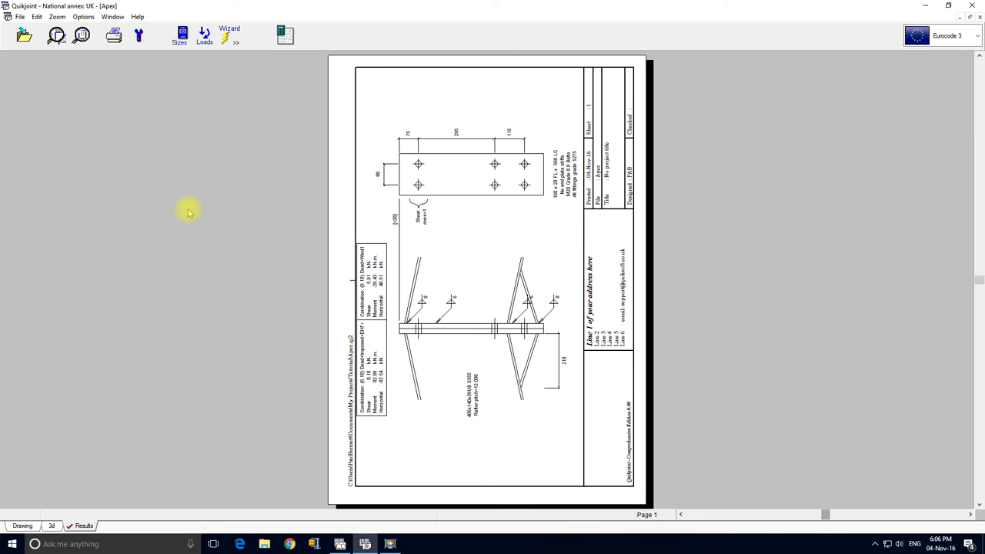
click(15, 17)
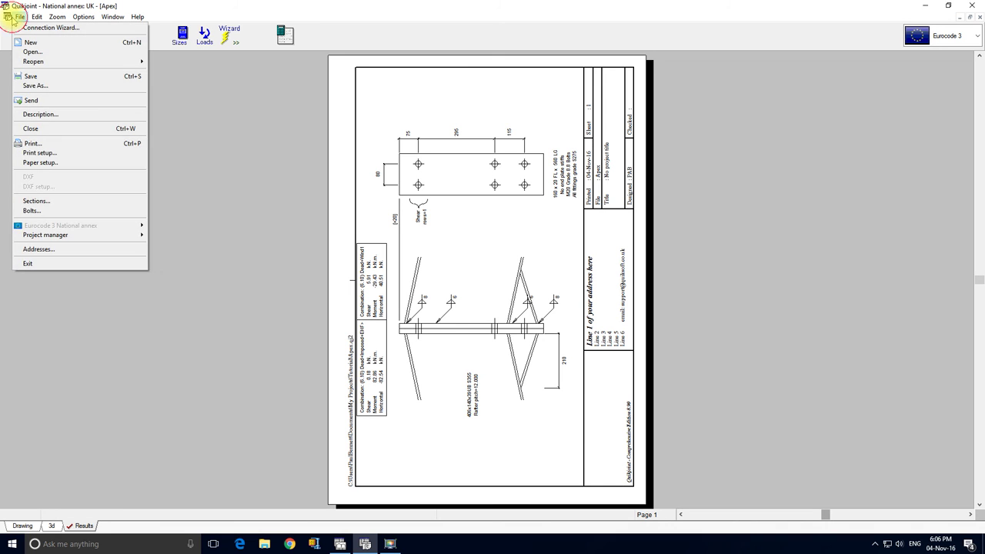
- Close the Apex connection, saving its changes
click(7, 16)
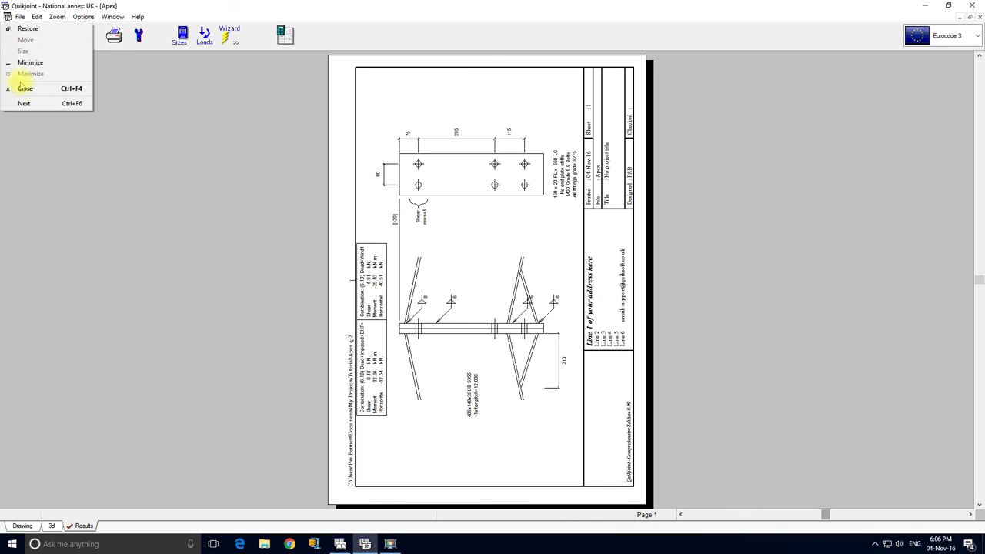
click(23, 89)
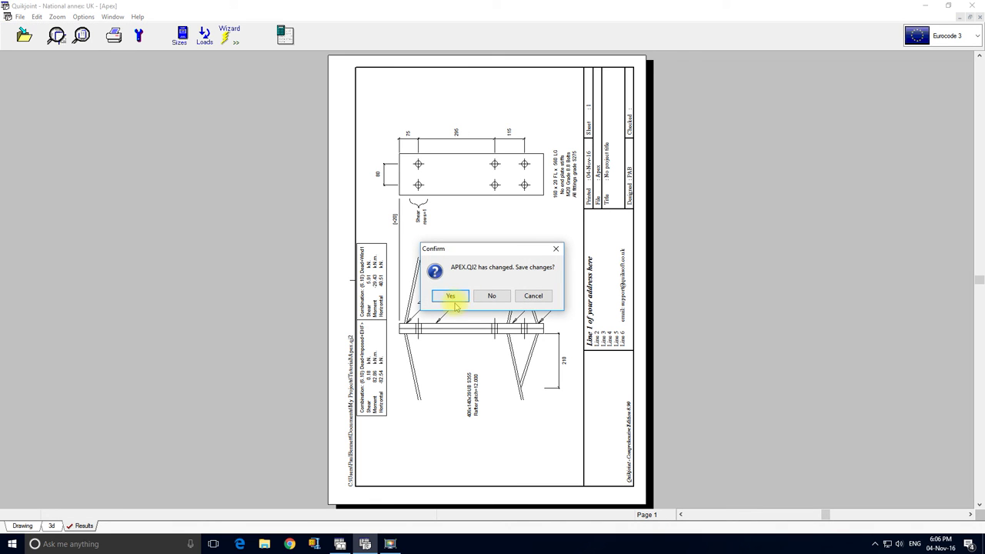
click(452, 297)
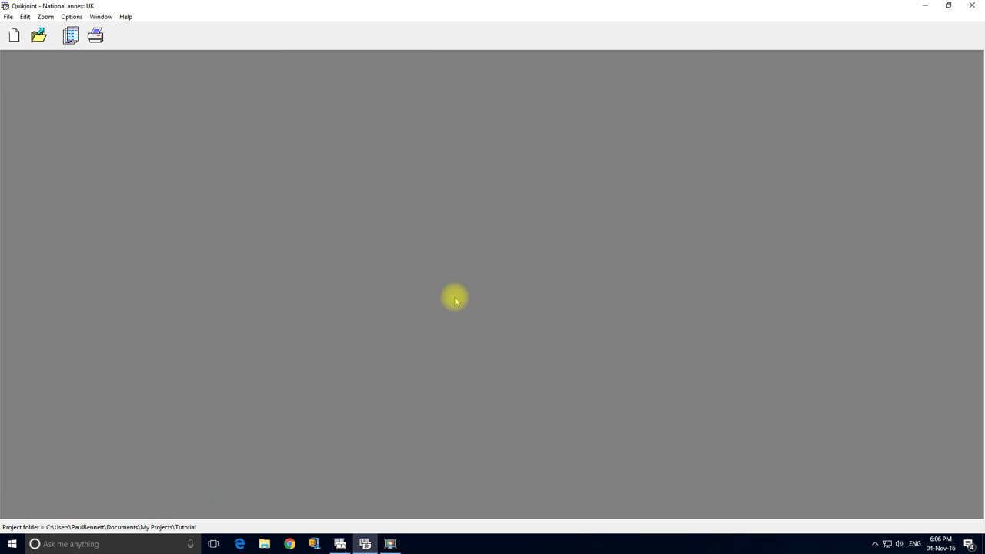
- Review Eaves.qj2 and Apex.qj2 in the connection schedule
click(70, 43)
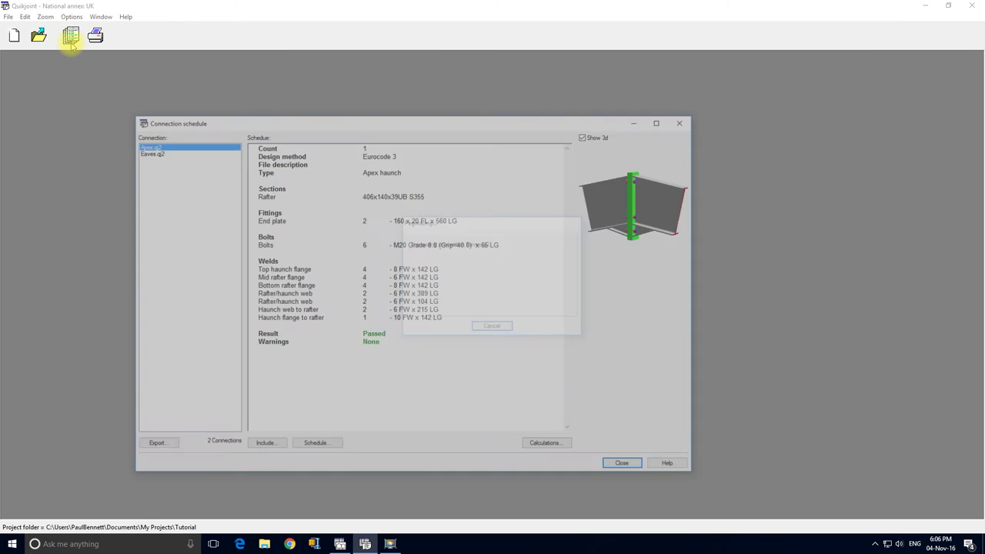
click(147, 152)
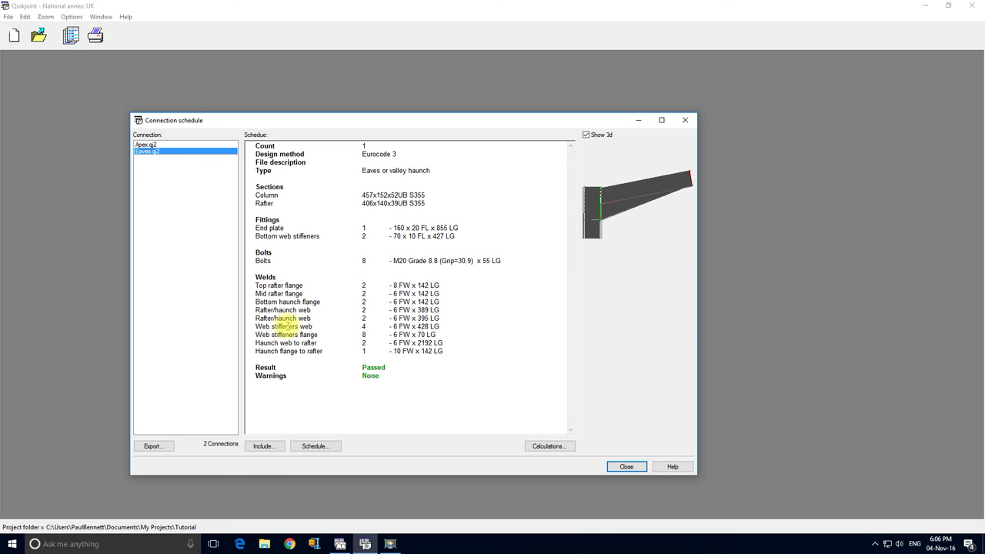
click(154, 145)
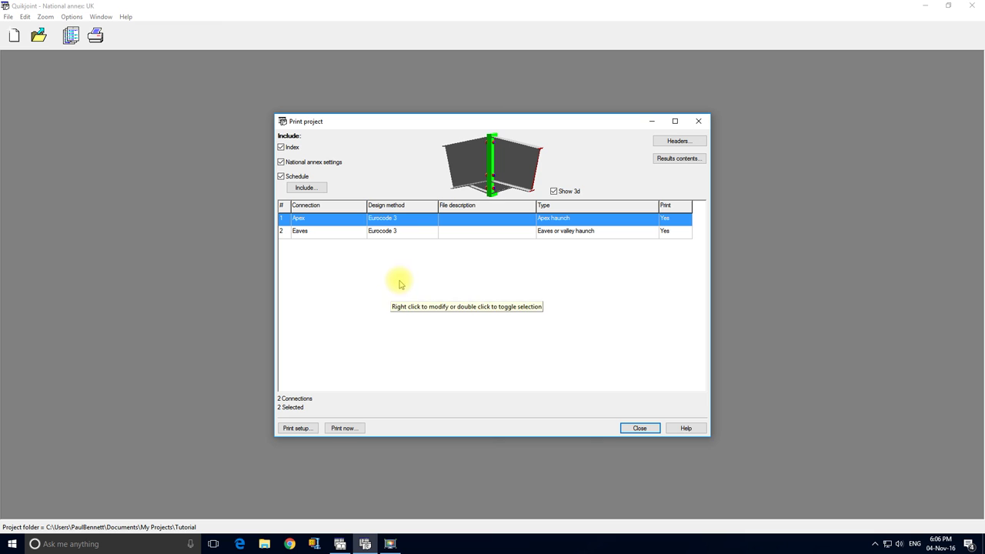
- Preview the Apex and Eaves entries in the print list, then close Print project
click(409, 234)
click(419, 218)
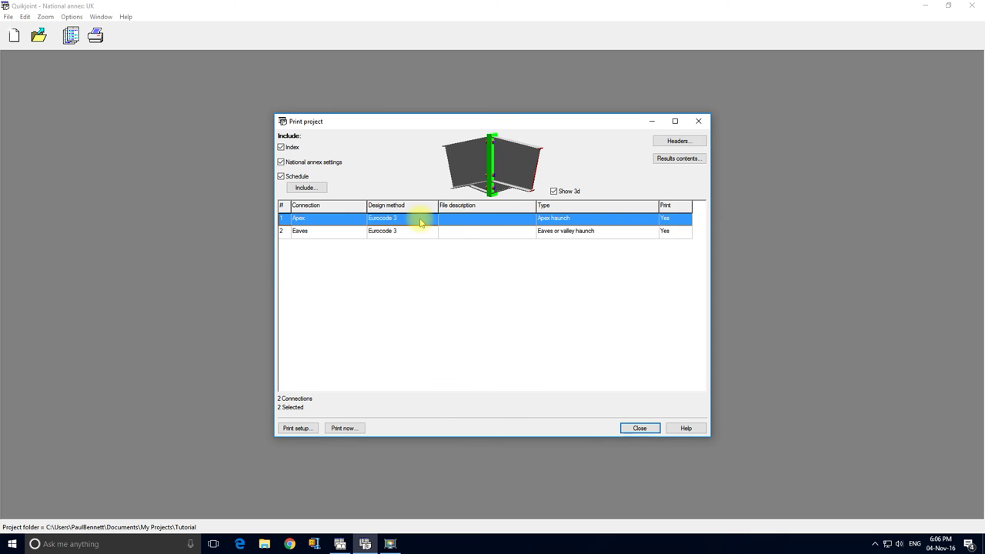
click(417, 232)
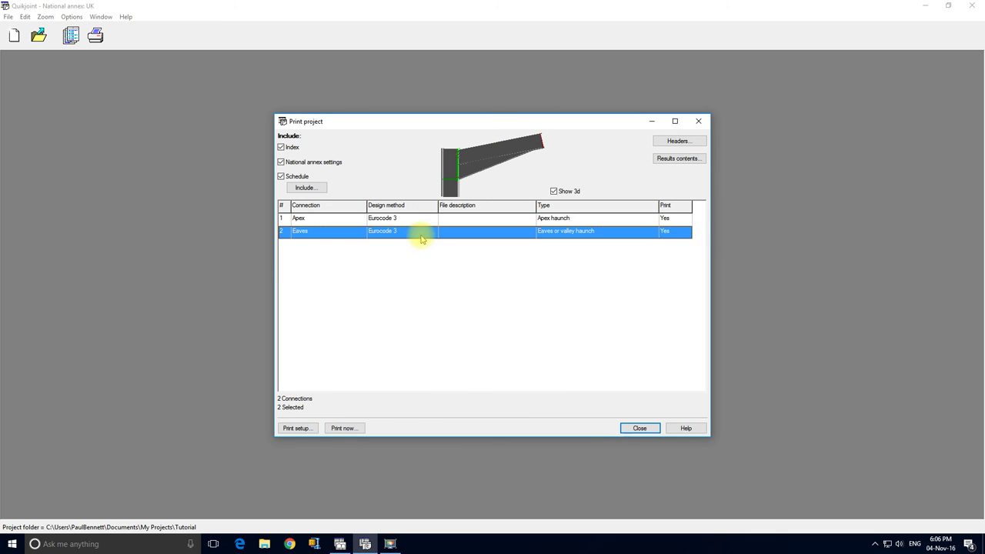
click(639, 427)
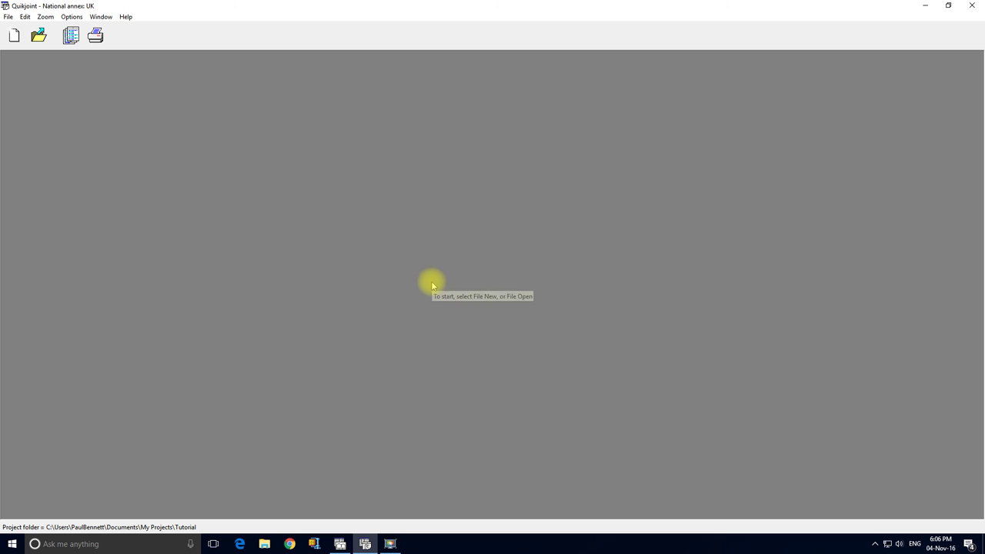